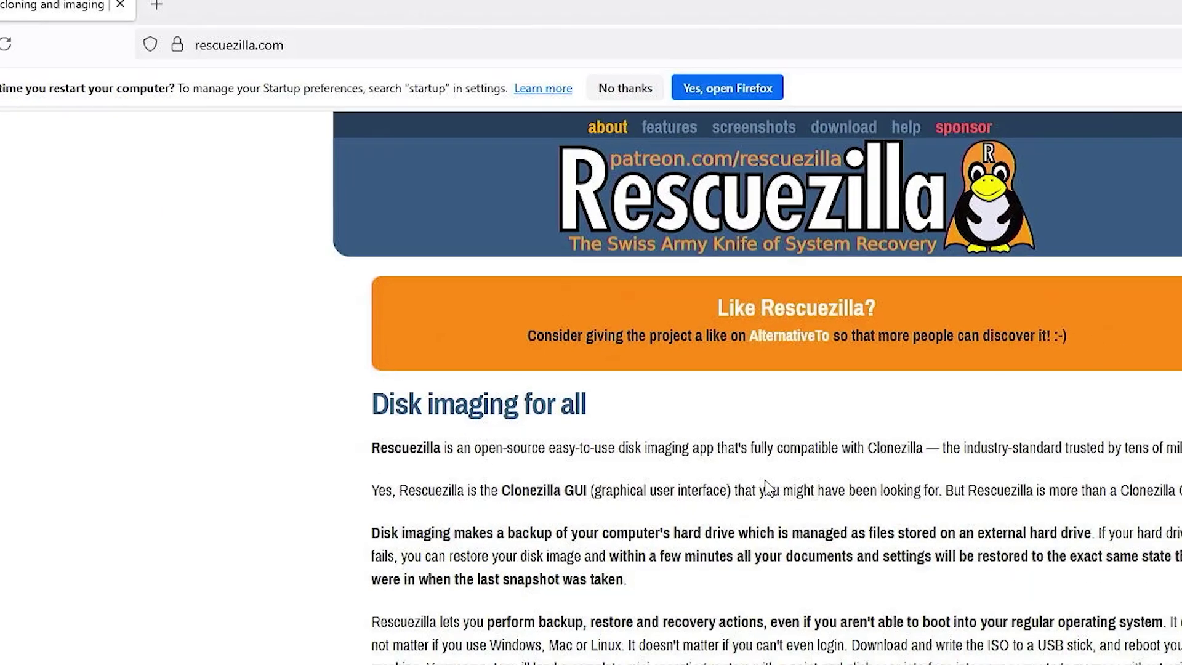
# - Open the download page of the Rescuezilla website
pyautogui.scroll(-2, 312, 53)
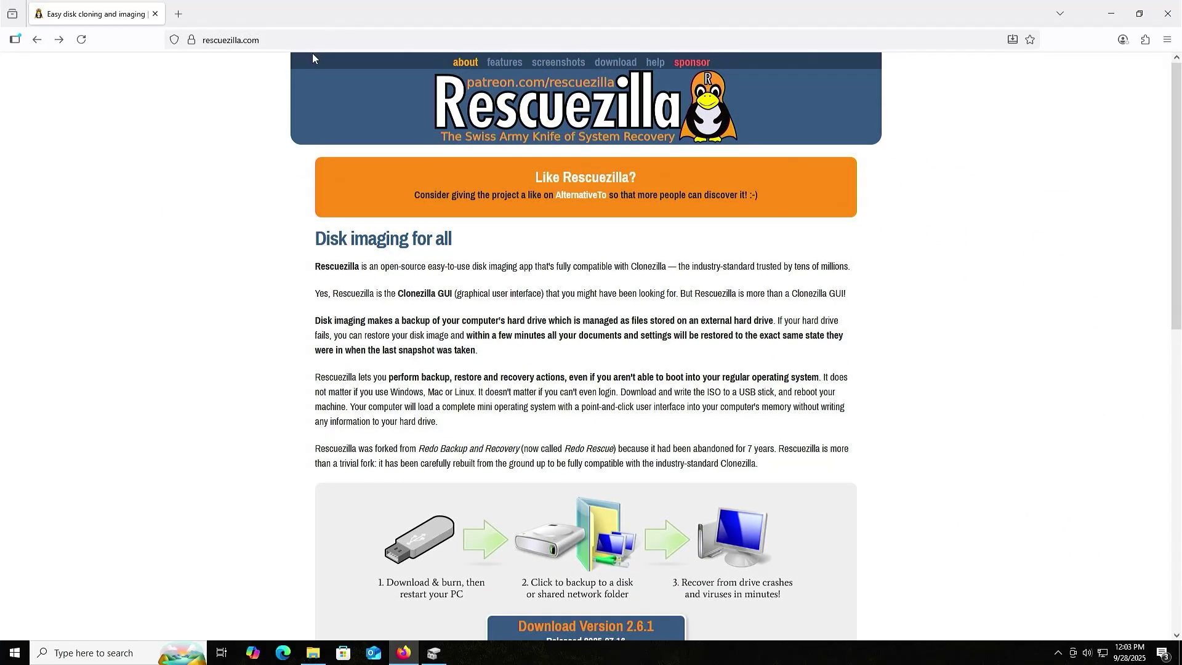
pyautogui.click(616, 63)
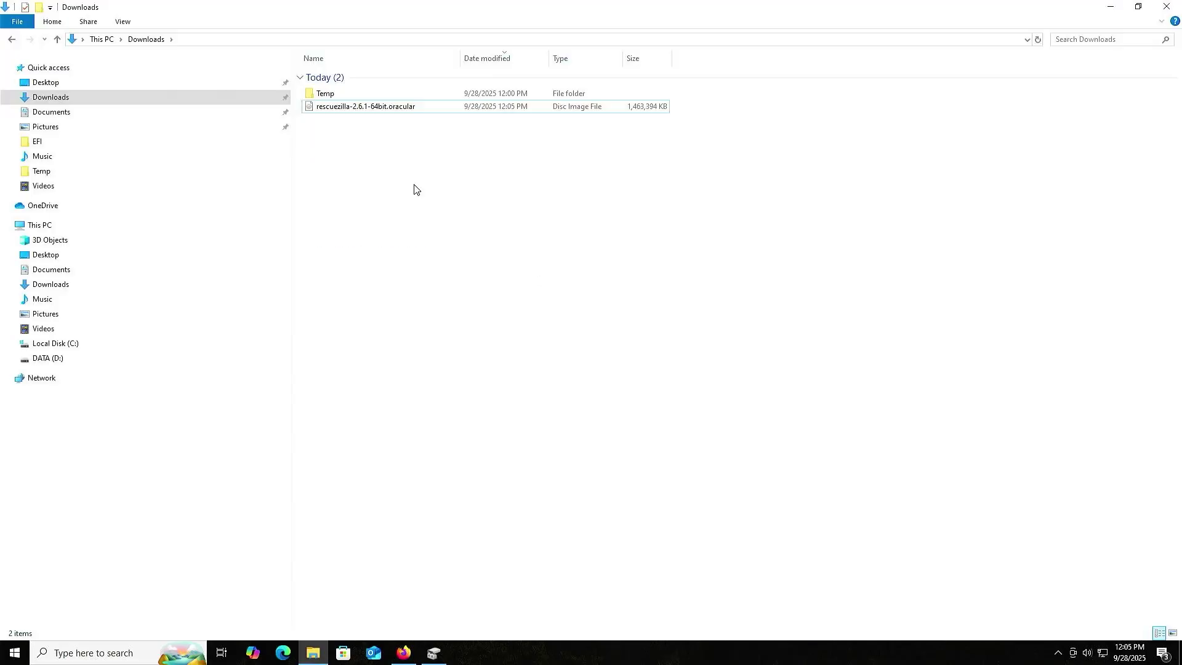
# - Mount the downloaded rescuezilla-2.6.1-64bit.oracular disc image from the Downloads folder, allowing the file to open
pyautogui.click(367, 108)
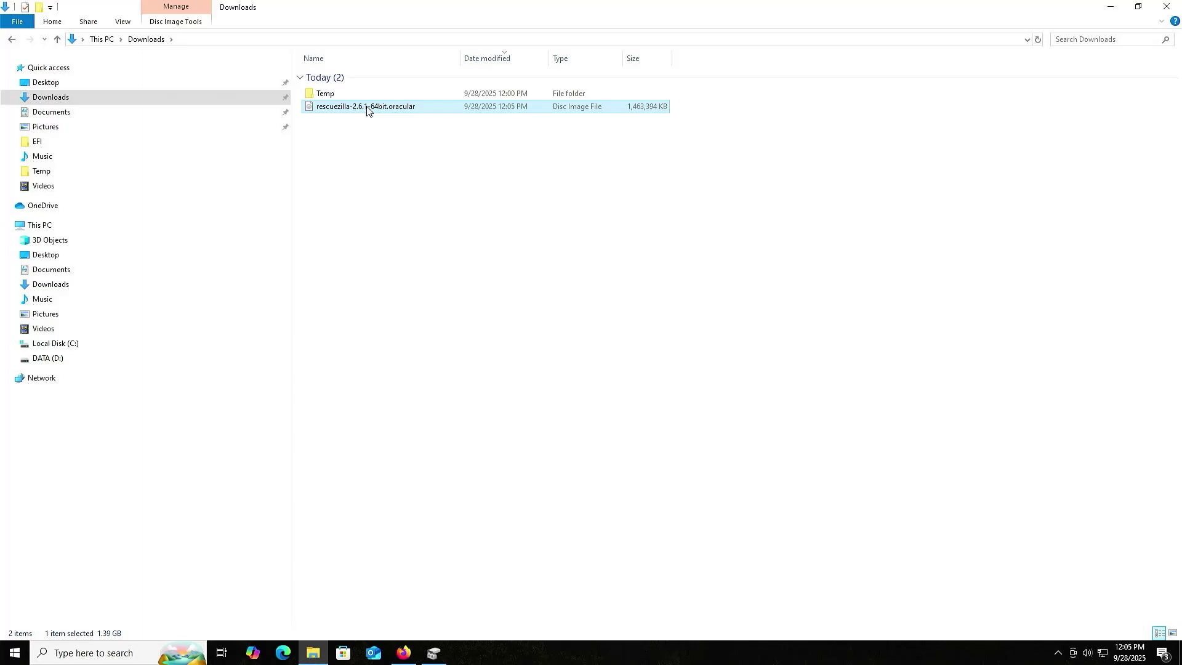
pyautogui.rightClick(367, 108)
pyautogui.click(391, 118)
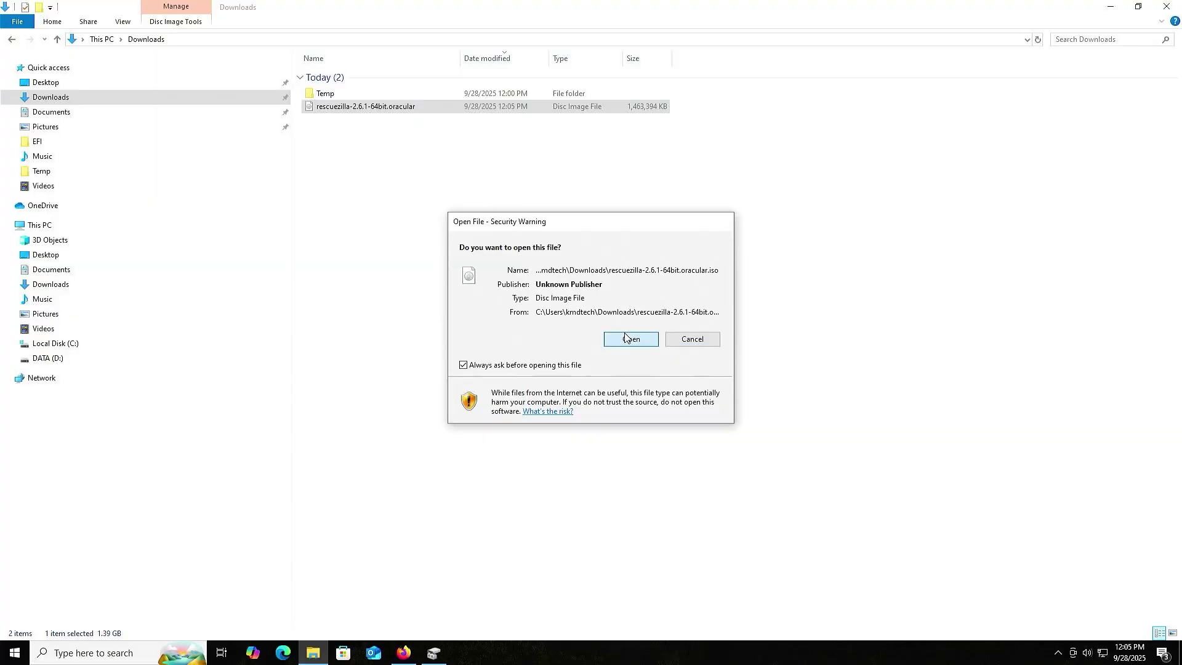
pyautogui.click(626, 338)
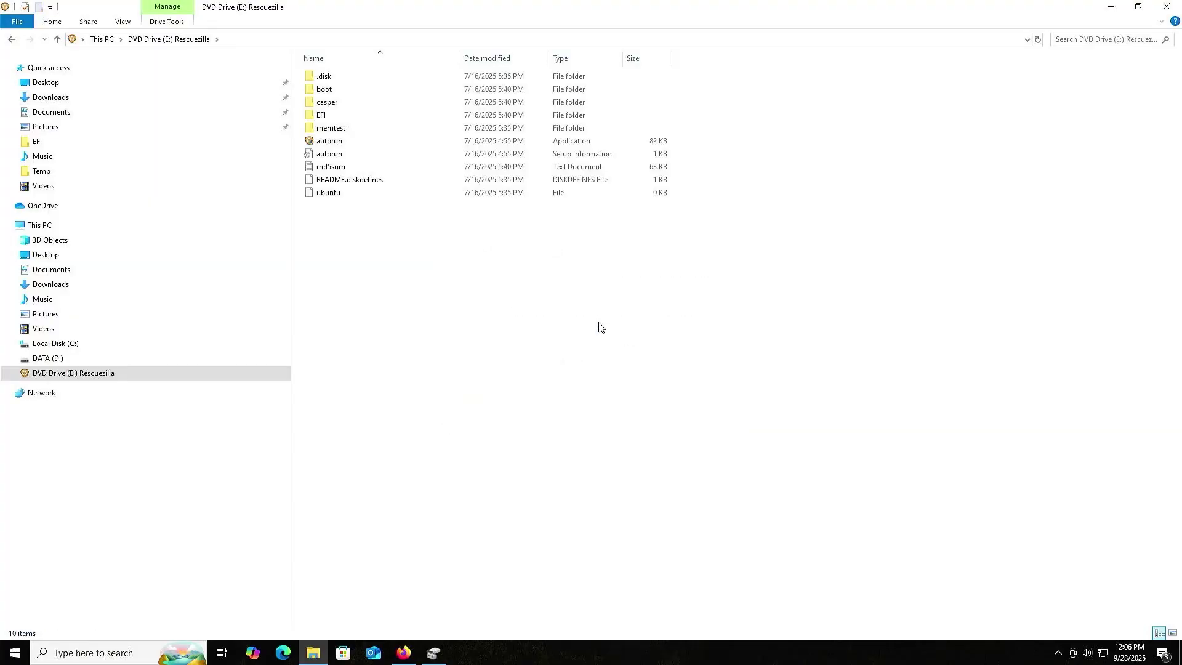
# - Search Windows for "disk management" and open the Disk Management tool
pyautogui.press('super')
pyautogui.write('disk man')
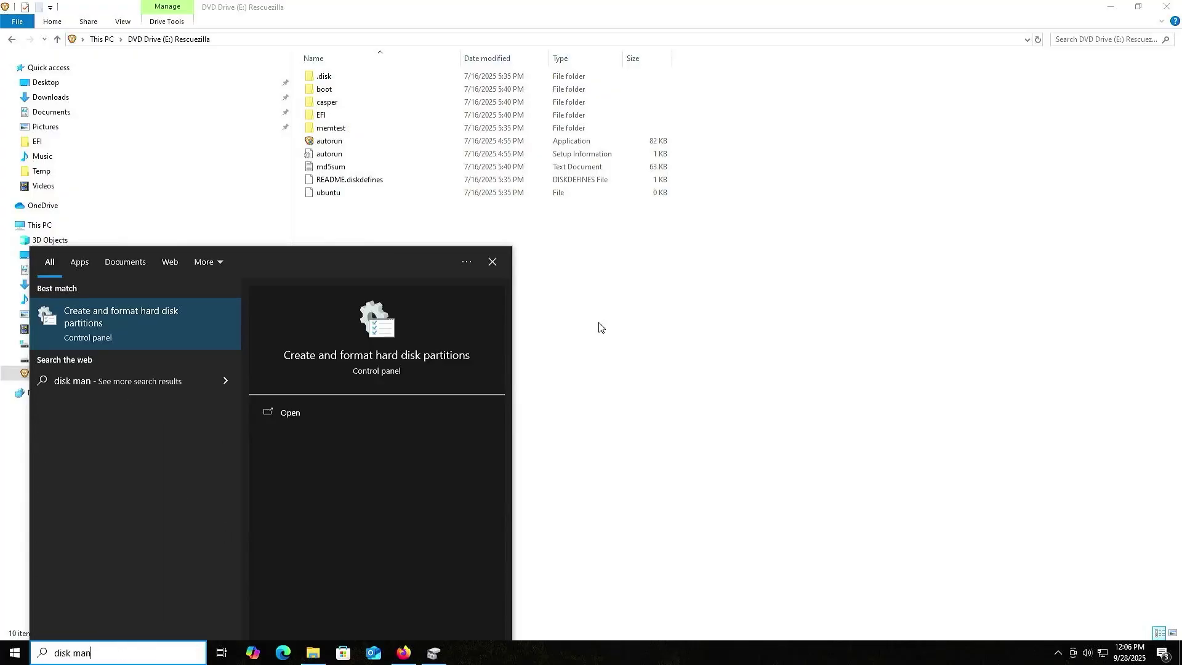
pyautogui.write('agement')
pyautogui.press('Return')
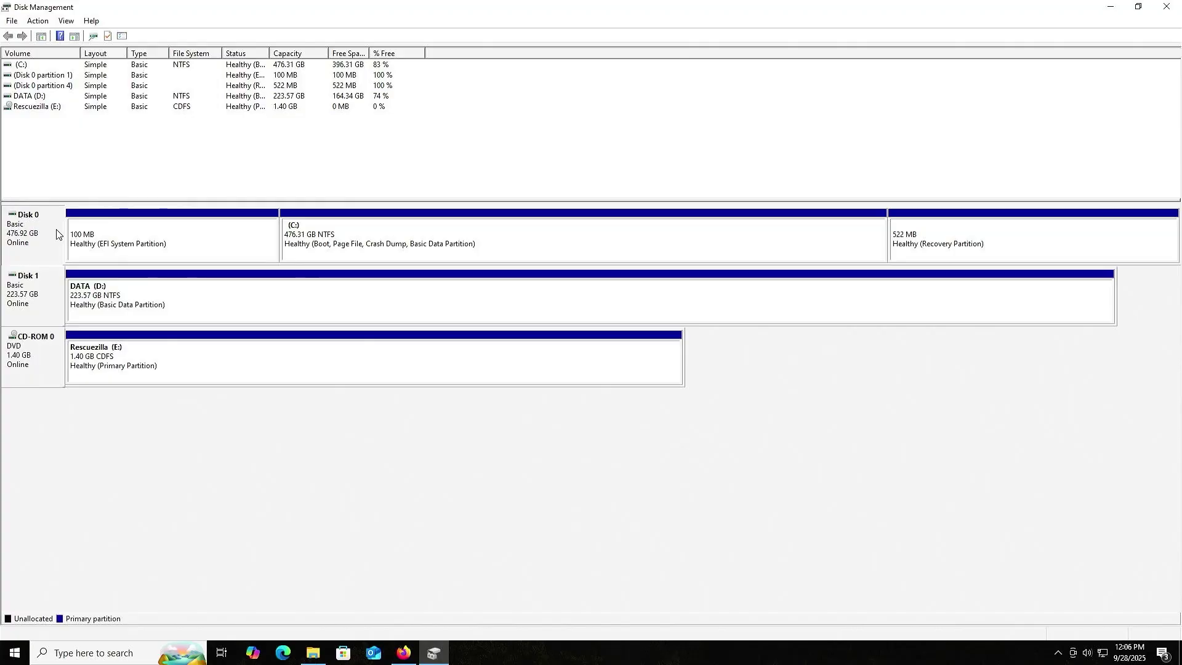
# - Examine the EFI, C: and recovery partitions on Disk 0, including the used space in the C: drive's properties
pyautogui.click(404, 241)
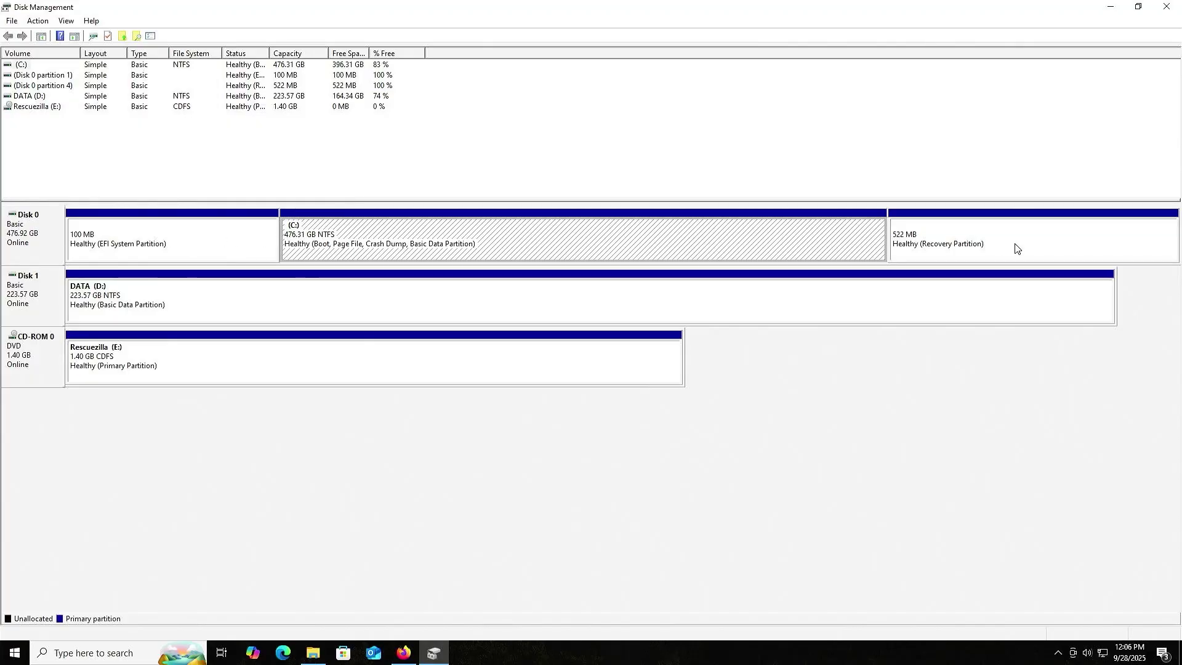
pyautogui.click(41, 302)
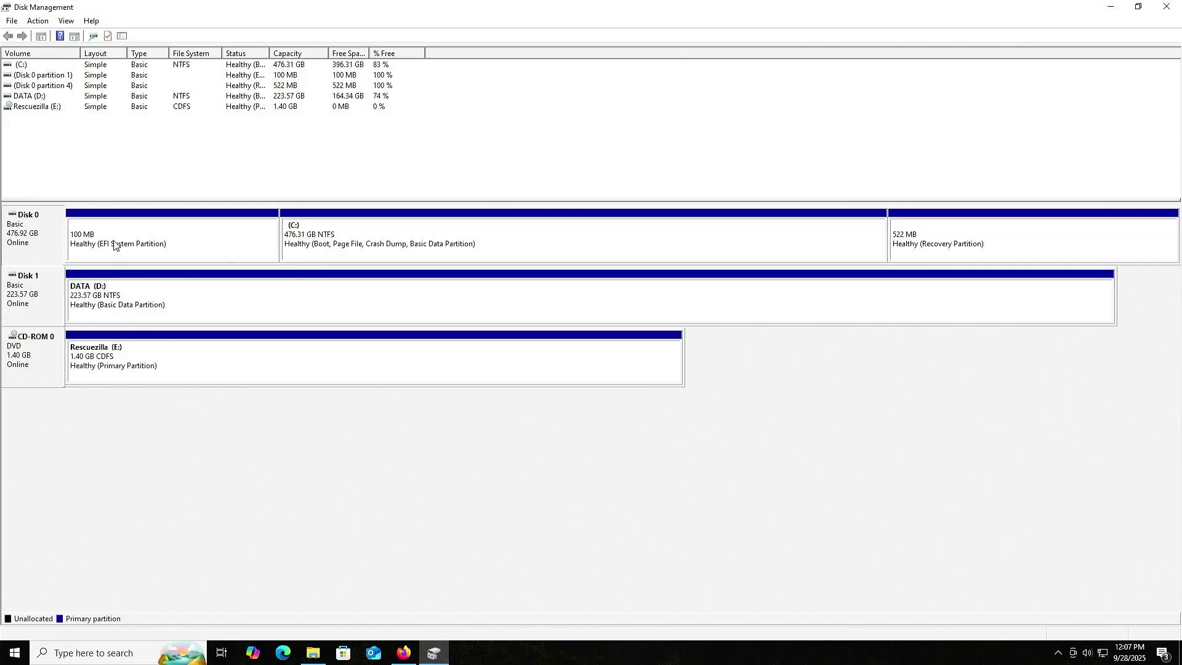
pyautogui.click(208, 245)
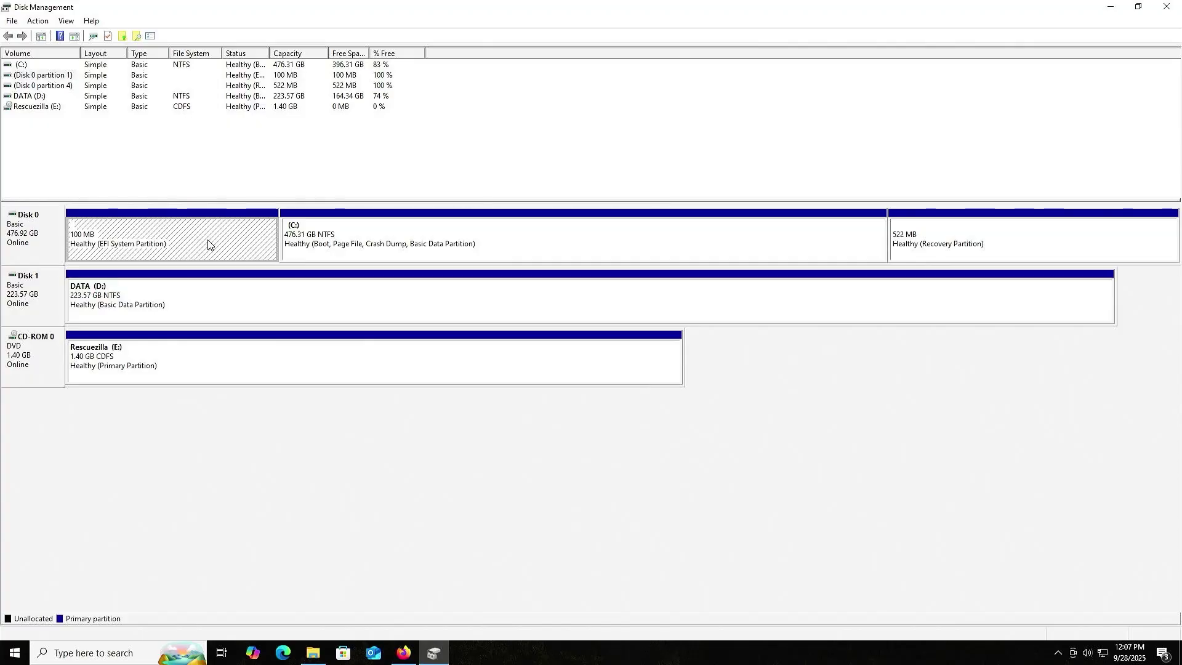
pyautogui.rightClick(447, 236)
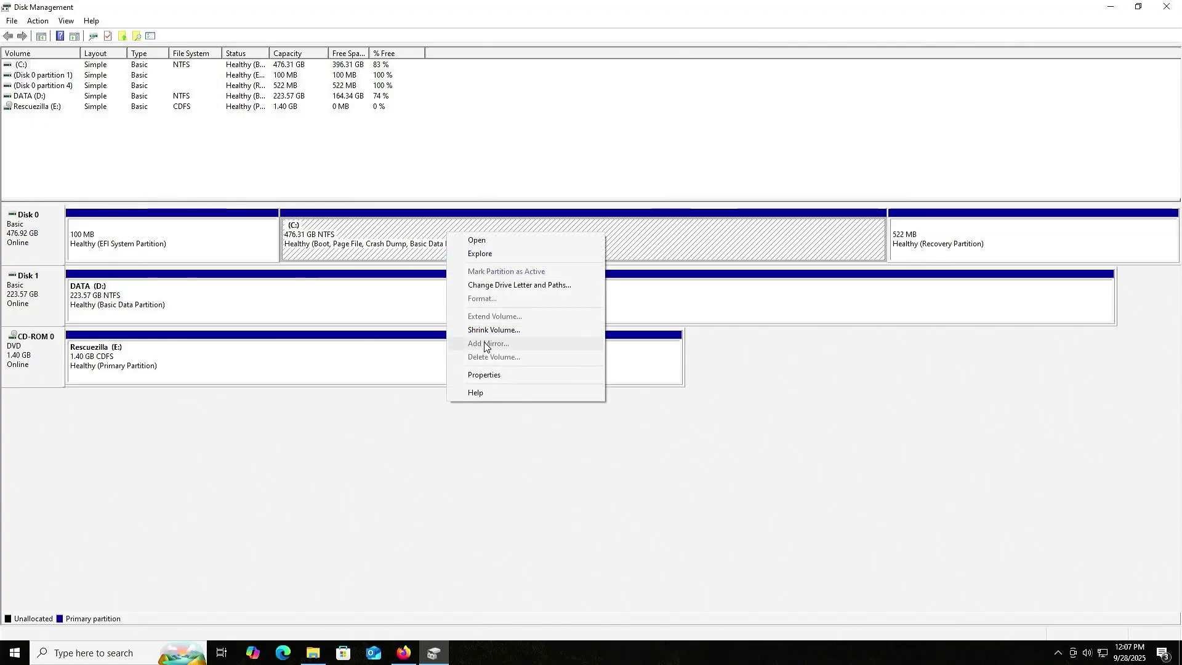
pyautogui.click(488, 377)
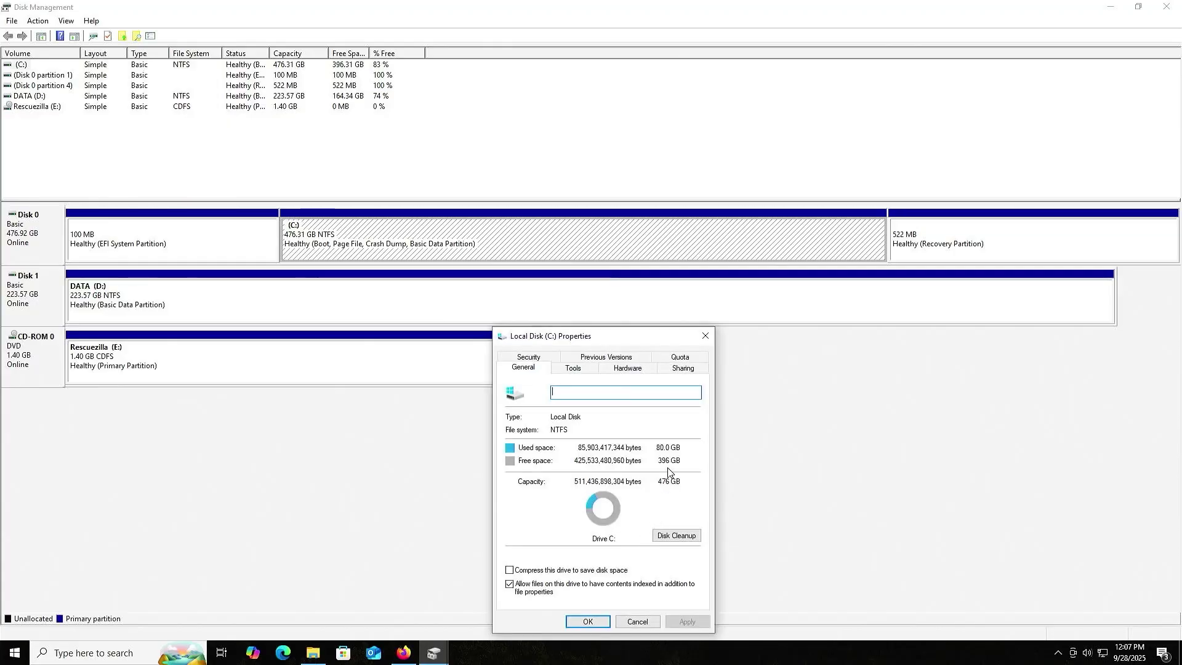
pyautogui.click(654, 623)
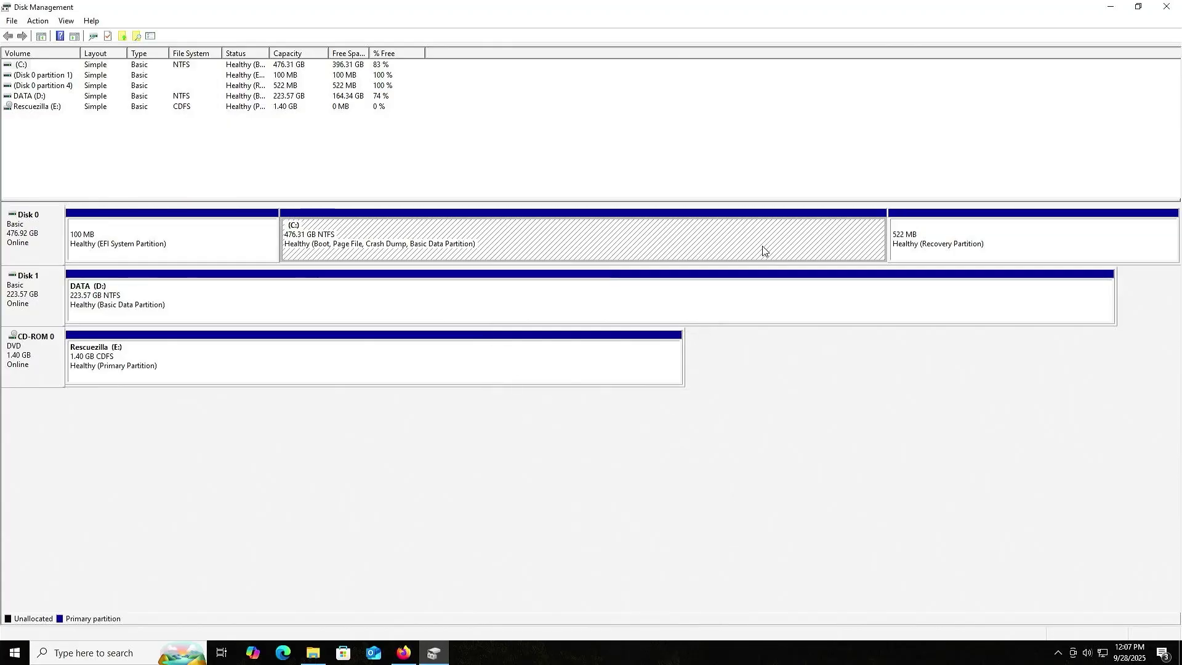
pyautogui.click(964, 236)
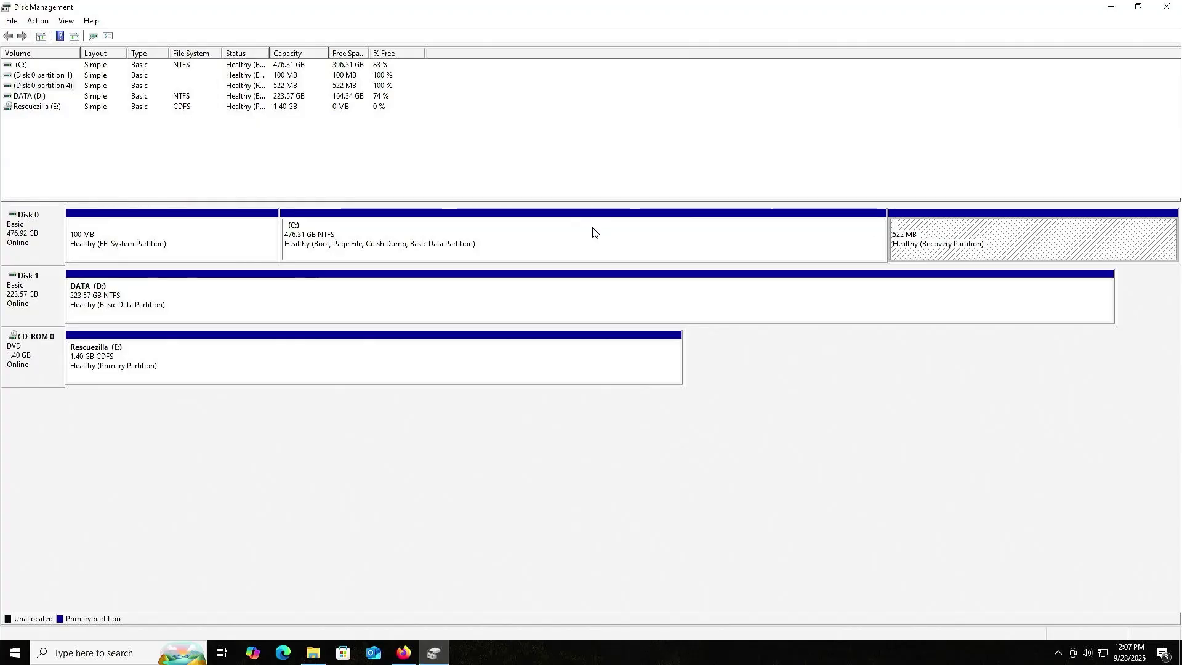
pyautogui.click(565, 240)
pyautogui.click(239, 244)
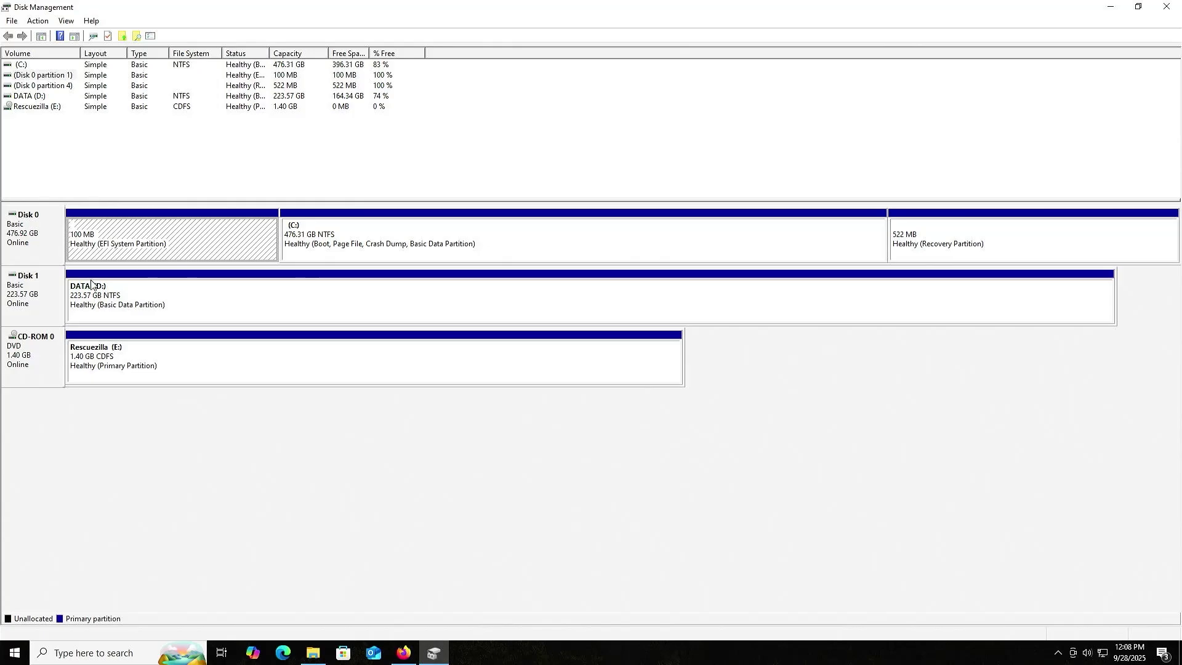
# - Check the DATA (D:) volume on Disk 1 and the size of the mounted Rescuezilla (E:) image
pyautogui.click(52, 303)
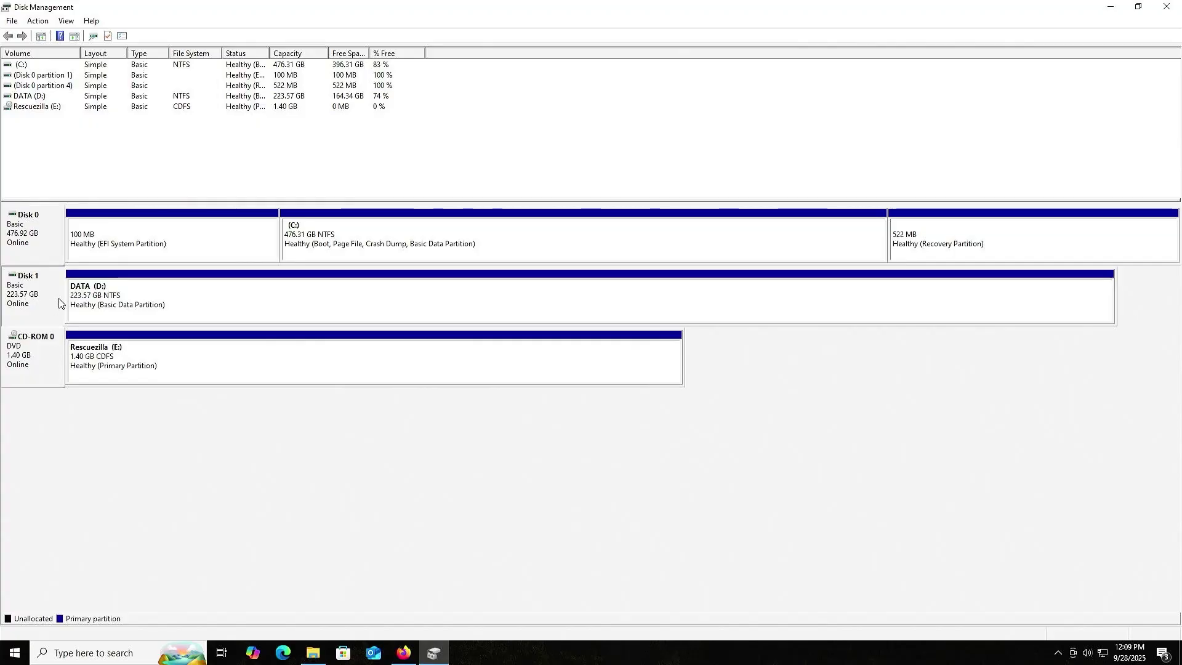
pyautogui.click(171, 298)
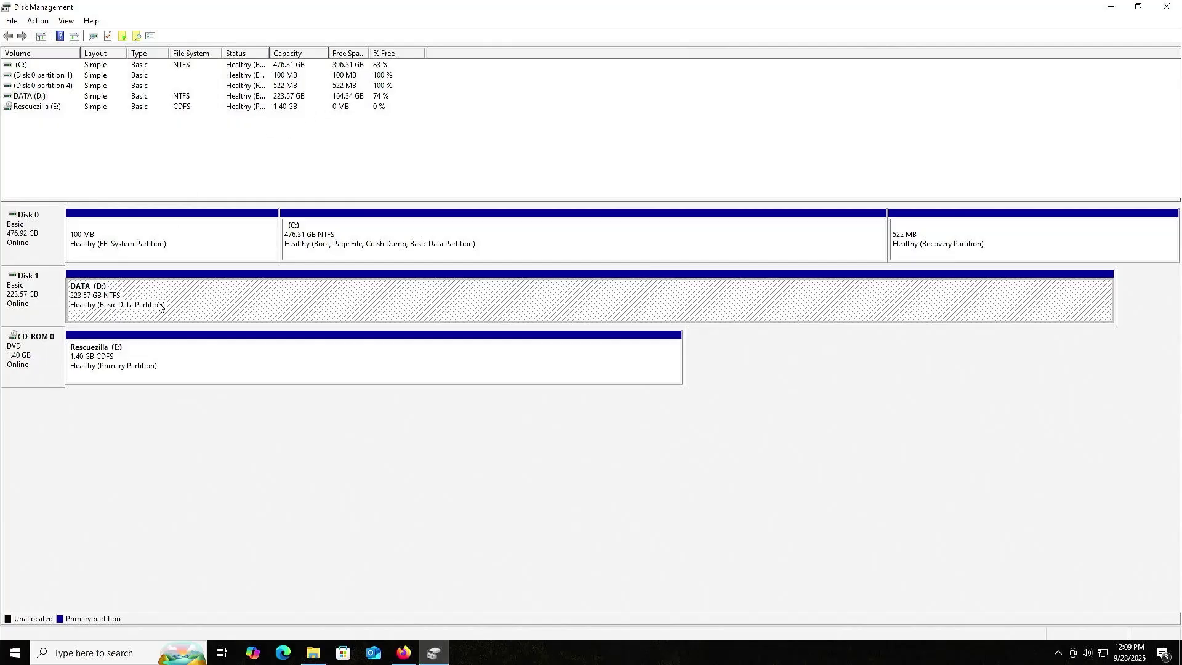
pyautogui.click(120, 365)
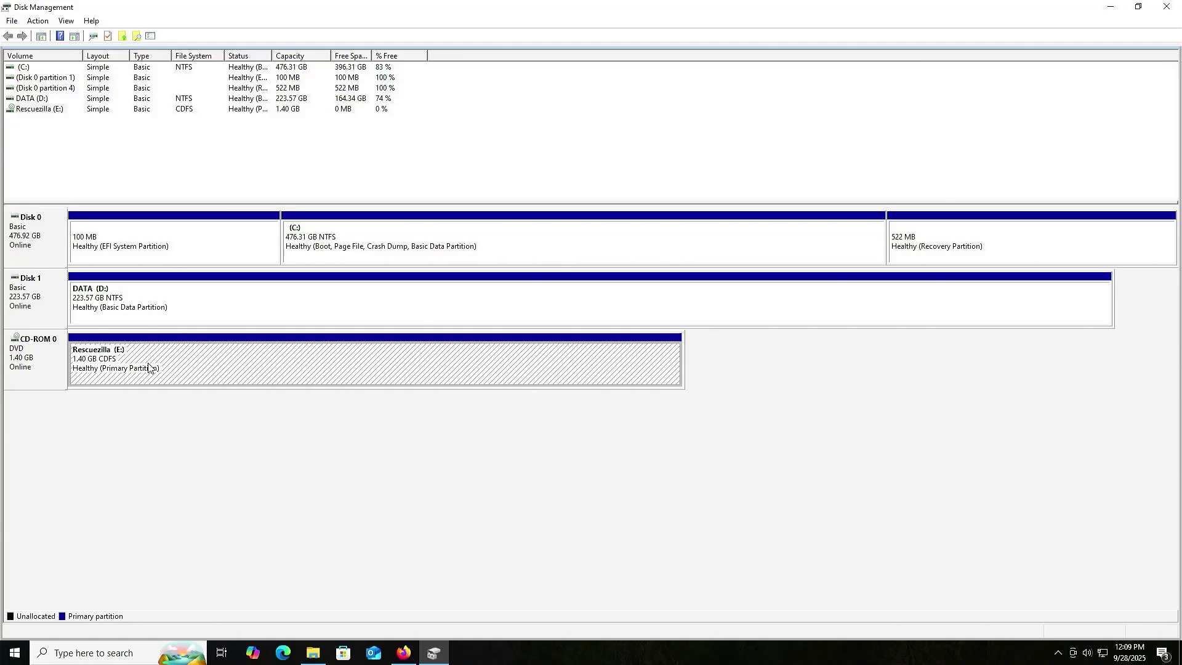
# - Shrink the DATA (D:) volume on Disk 1 by 1500 MB
pyautogui.click(218, 307)
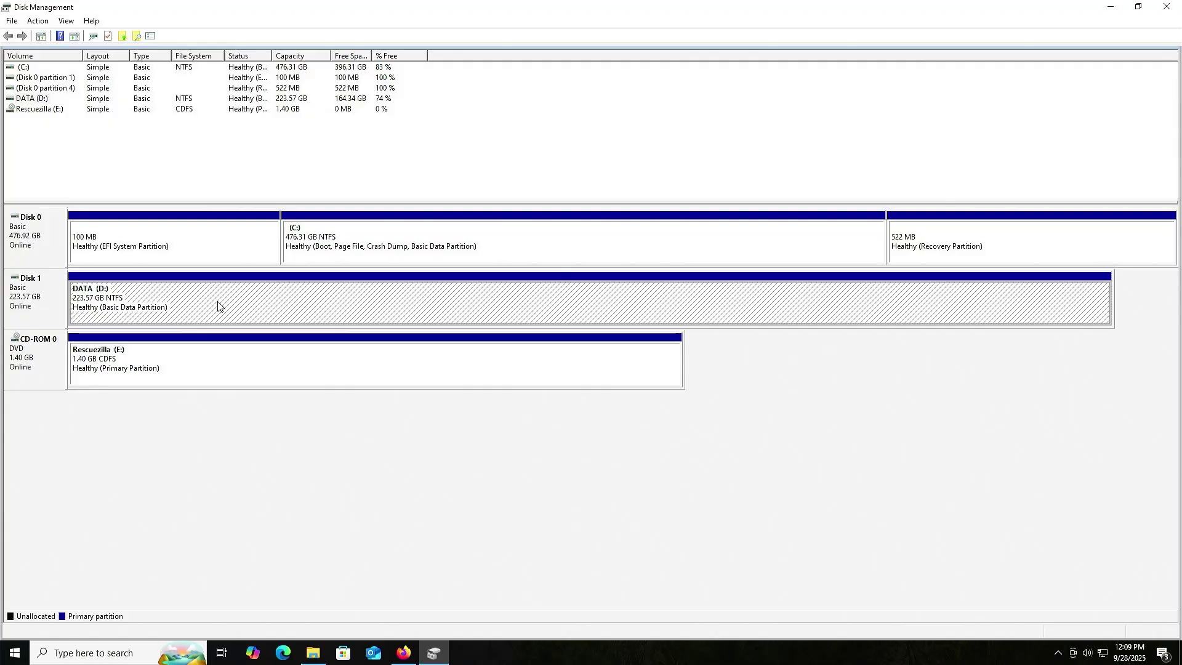
pyautogui.rightClick(219, 306)
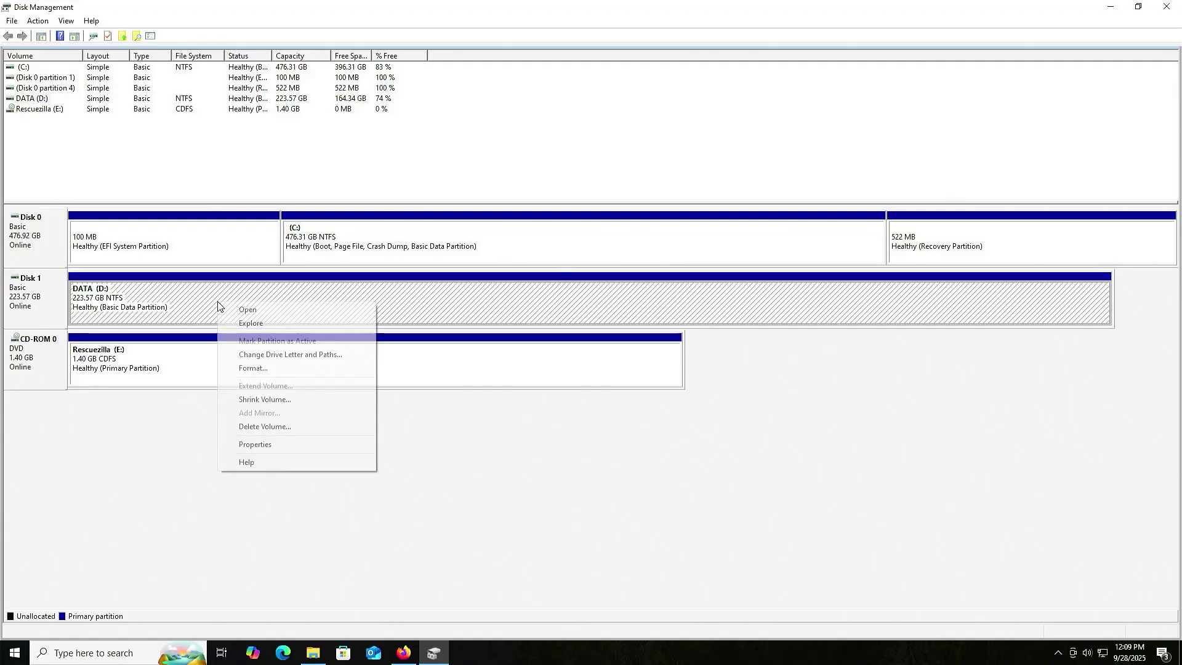
pyautogui.click(275, 401)
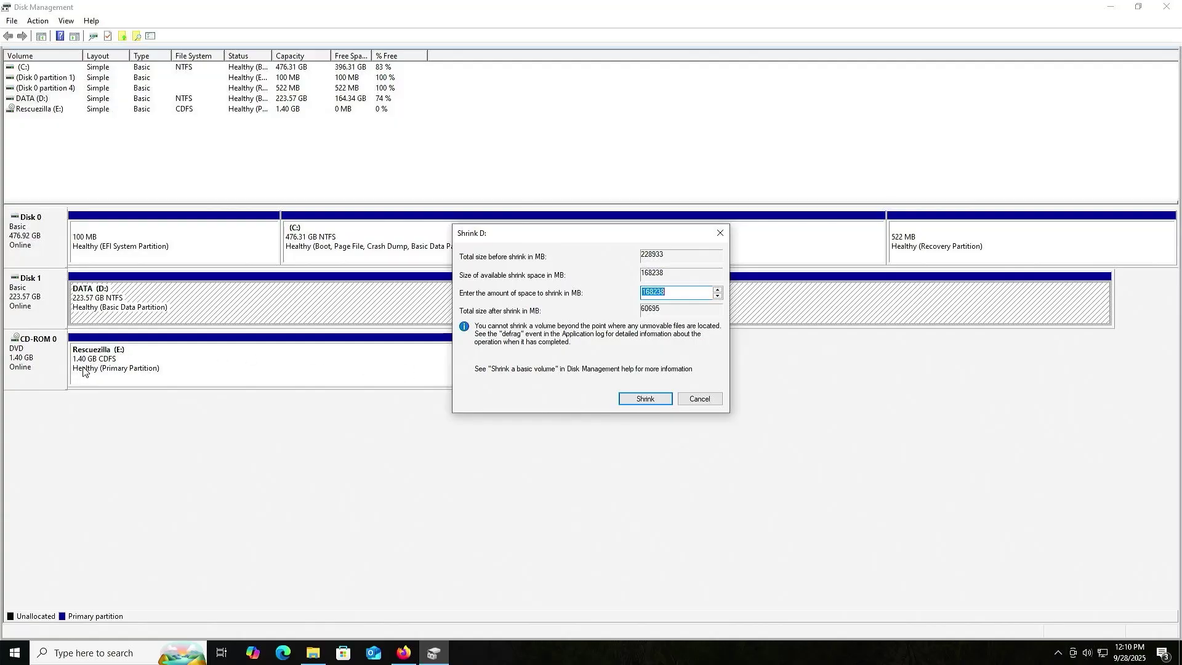
pyautogui.moveTo(677, 293); pyautogui.dragTo(613, 293)
pyautogui.write('1500')
pyautogui.click(633, 396)
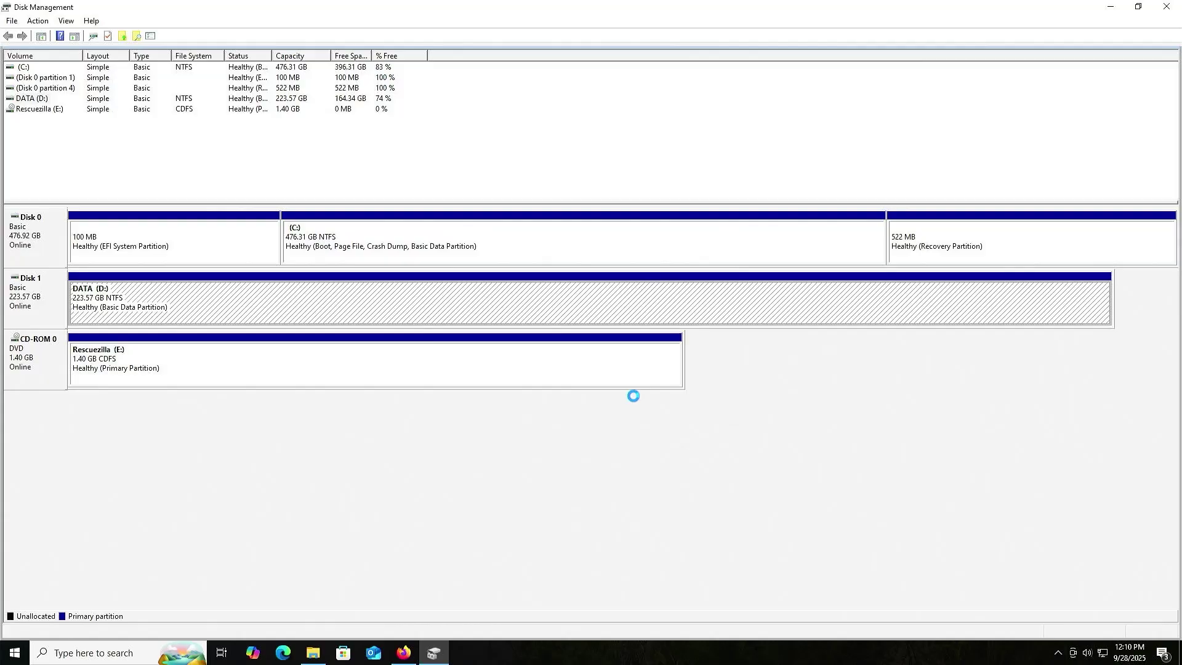
# - Create a 1500 MB simple volume in the unallocated space on Disk 1, formatted as FAT32 with the label Rescuezilla
pyautogui.rightClick(793, 297)
pyautogui.click(814, 305)
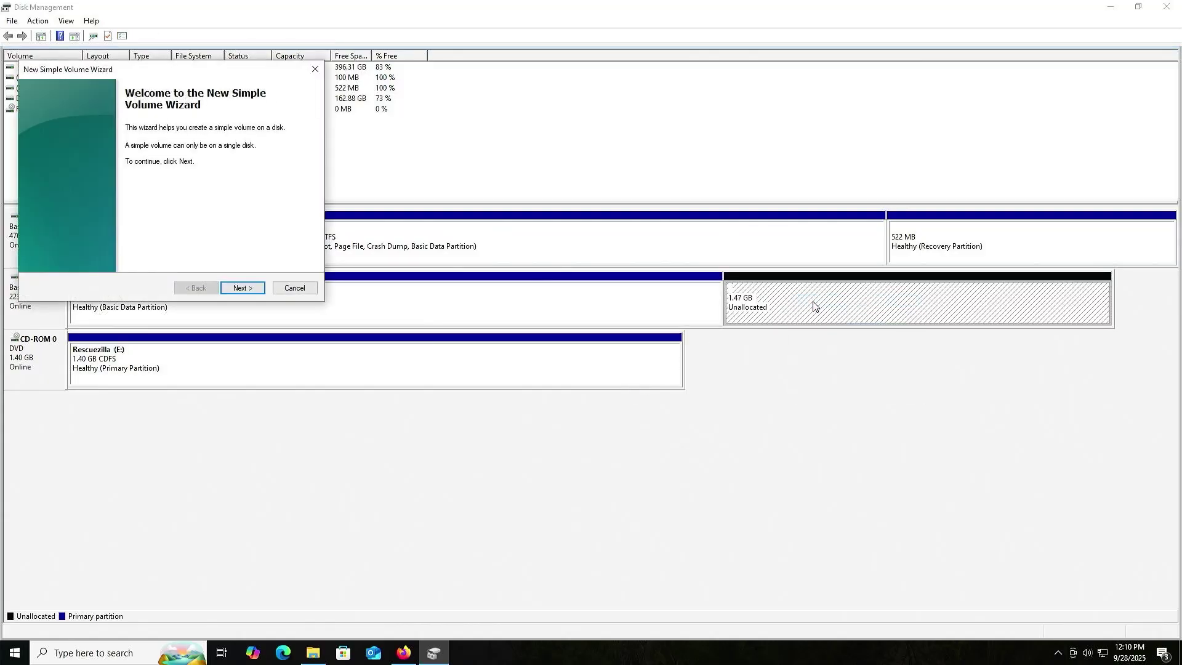
pyautogui.click(248, 289)
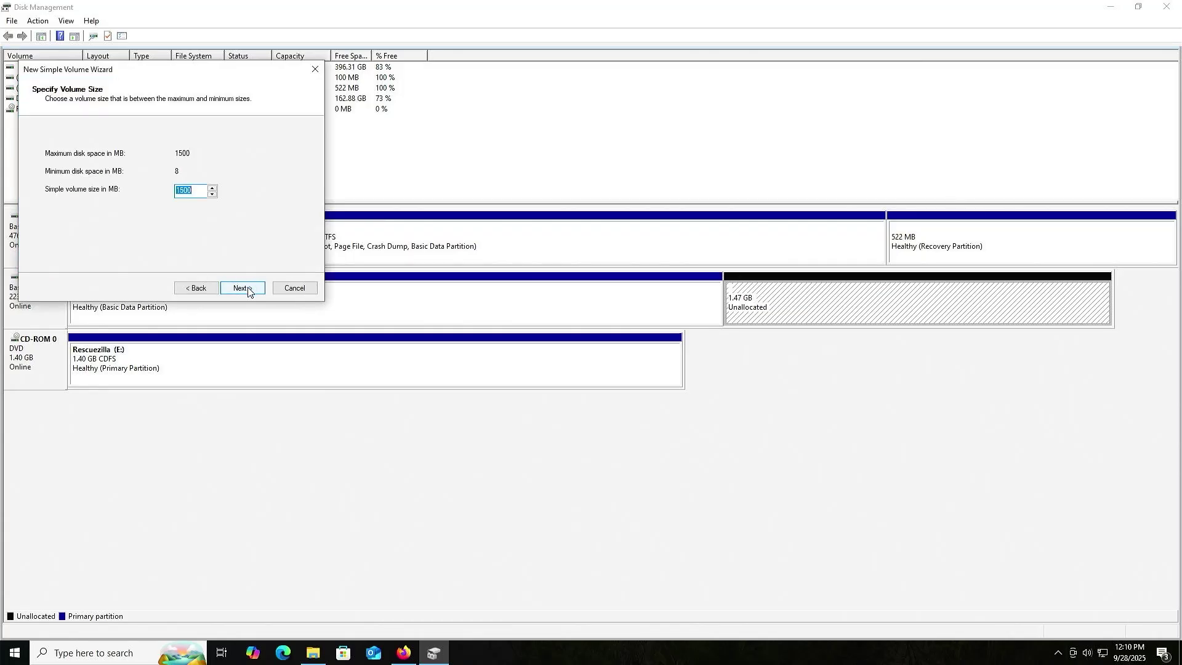
pyautogui.click(247, 290)
pyautogui.click(248, 290)
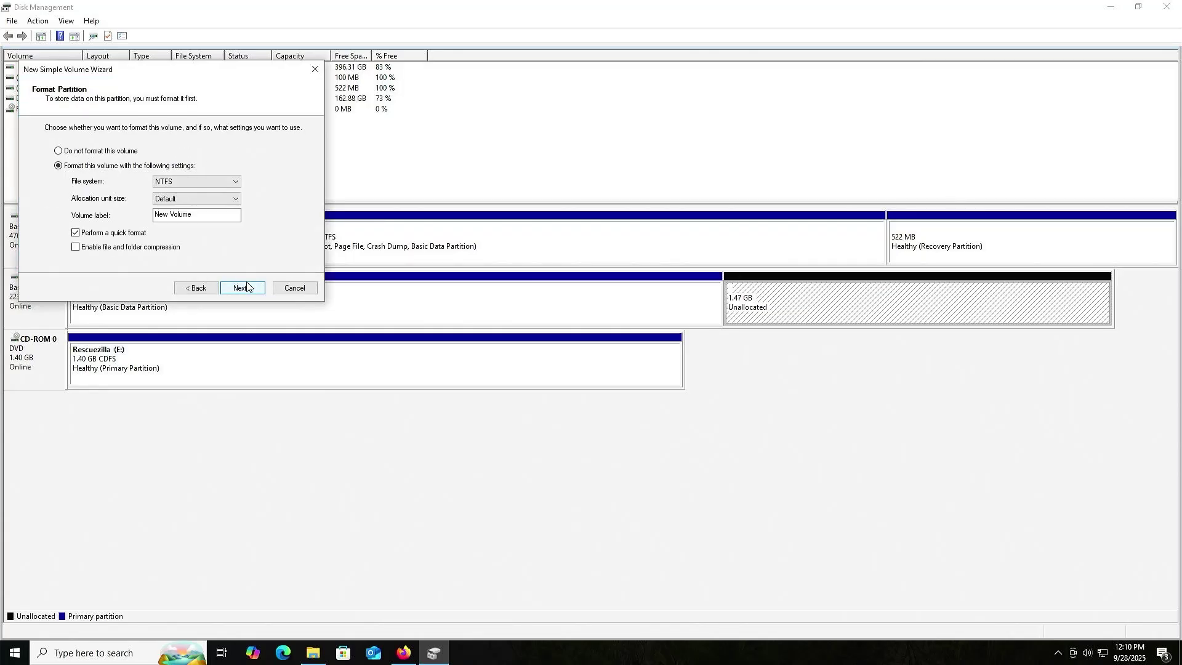
pyautogui.click(216, 184)
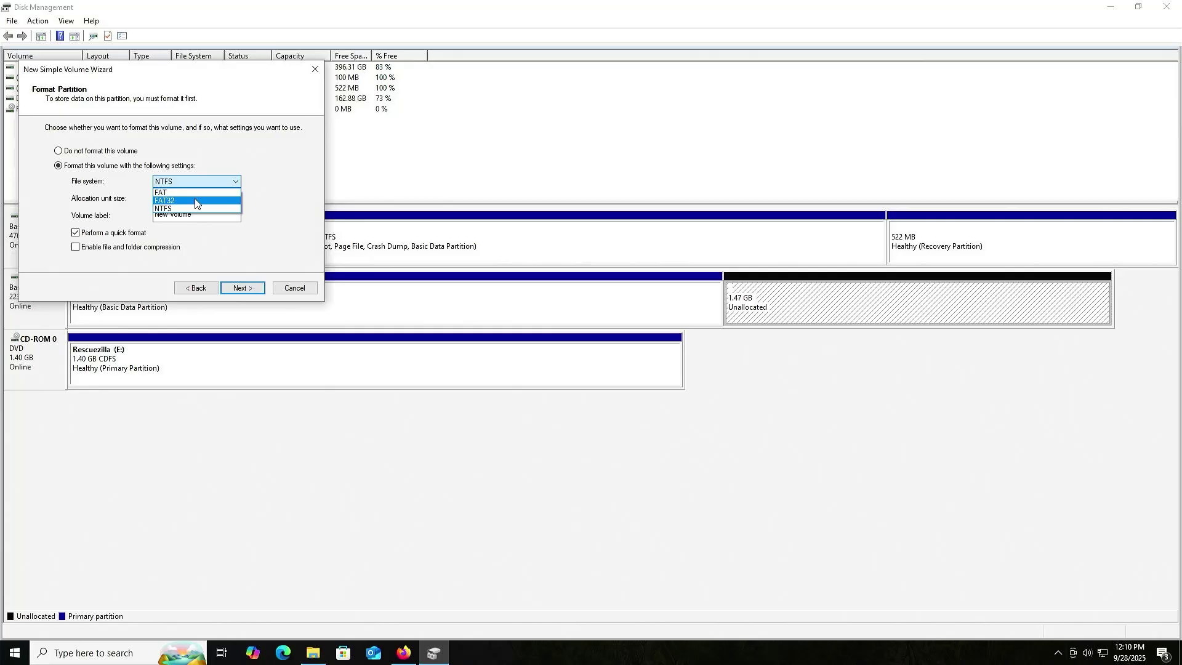
pyautogui.click(195, 201)
pyautogui.moveTo(194, 215); pyautogui.dragTo(110, 220)
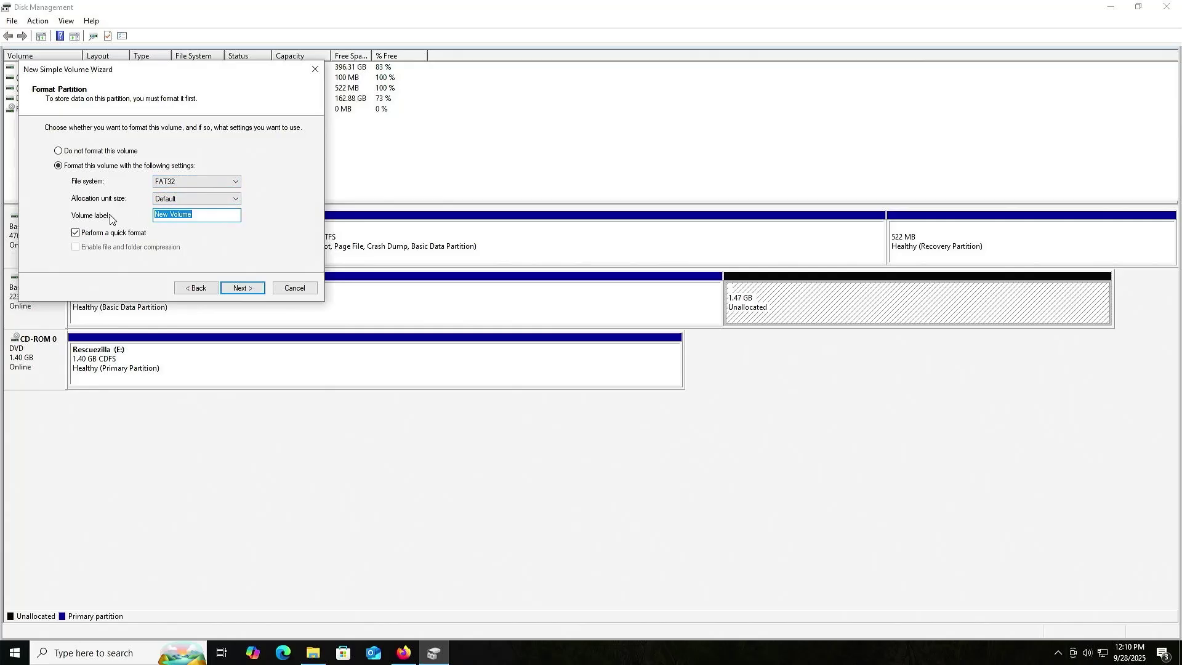
pyautogui.write('Rescuezilla')
pyautogui.click(241, 289)
pyautogui.click(242, 289)
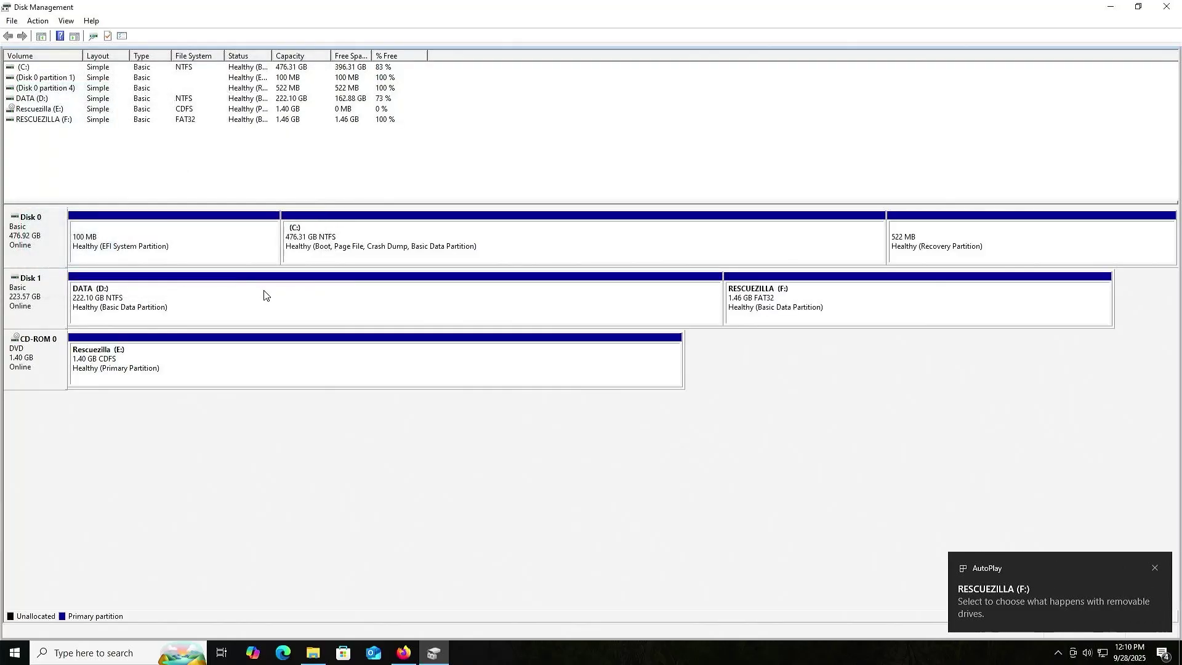
# - Copy all files from the mounted Rescuezilla DVD drive (E:) to the new RESCUEZILLA (F:) partition
pyautogui.click(823, 305)
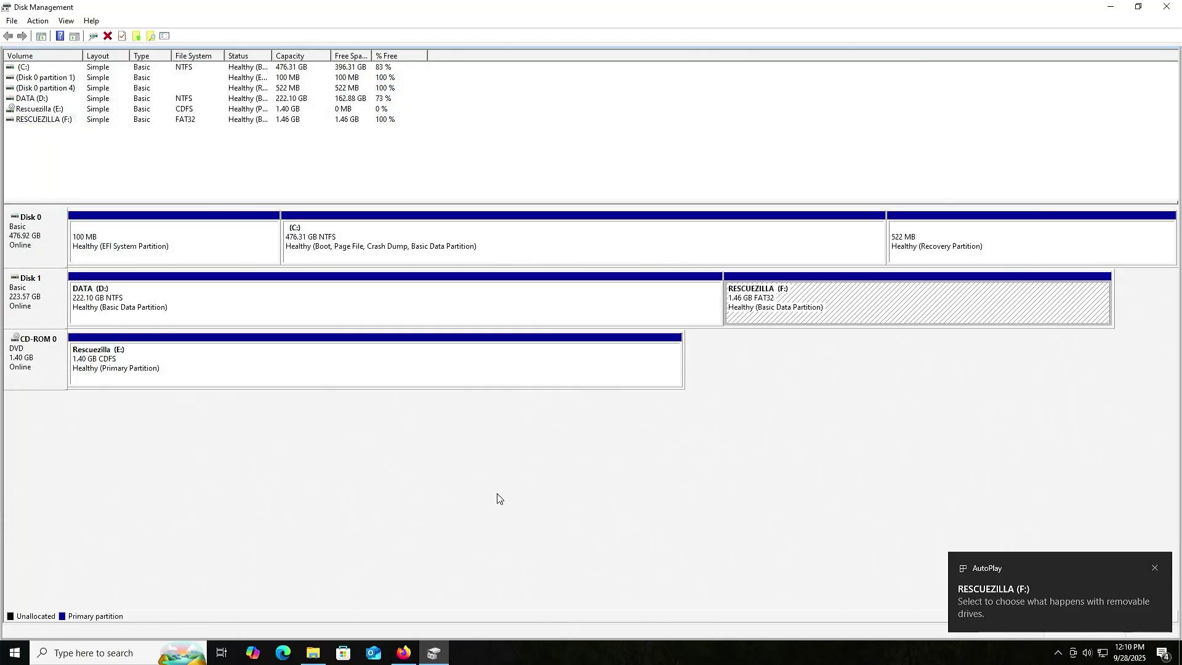
pyautogui.click(313, 656)
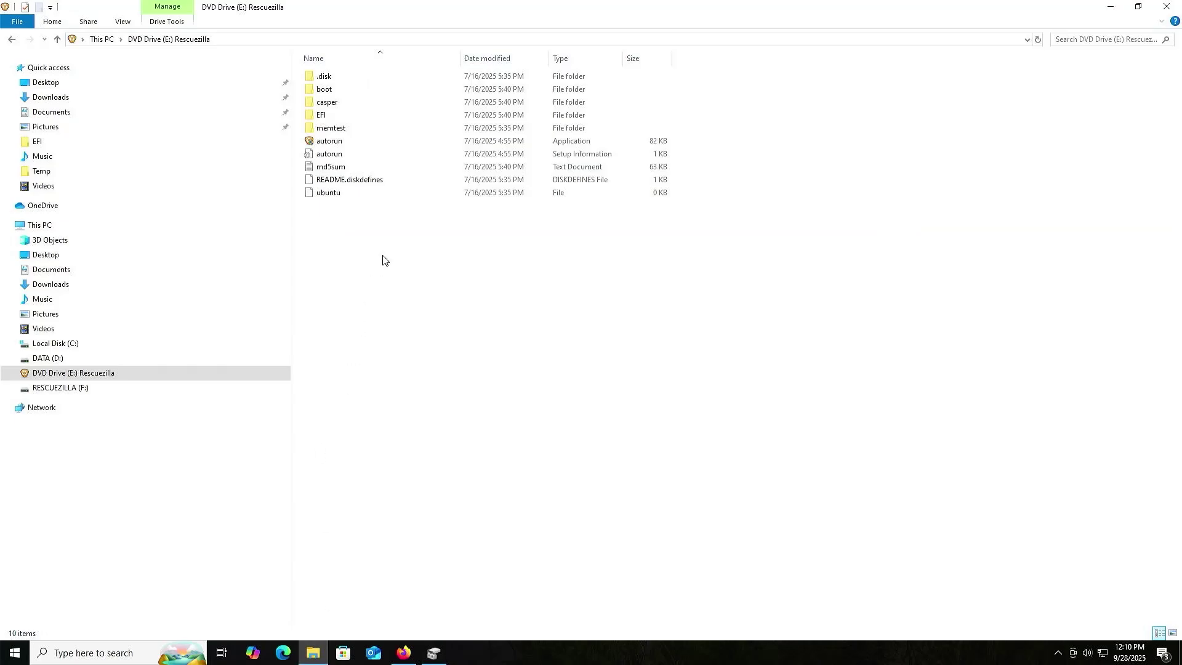
pyautogui.hotkey('ctrl', 'a')
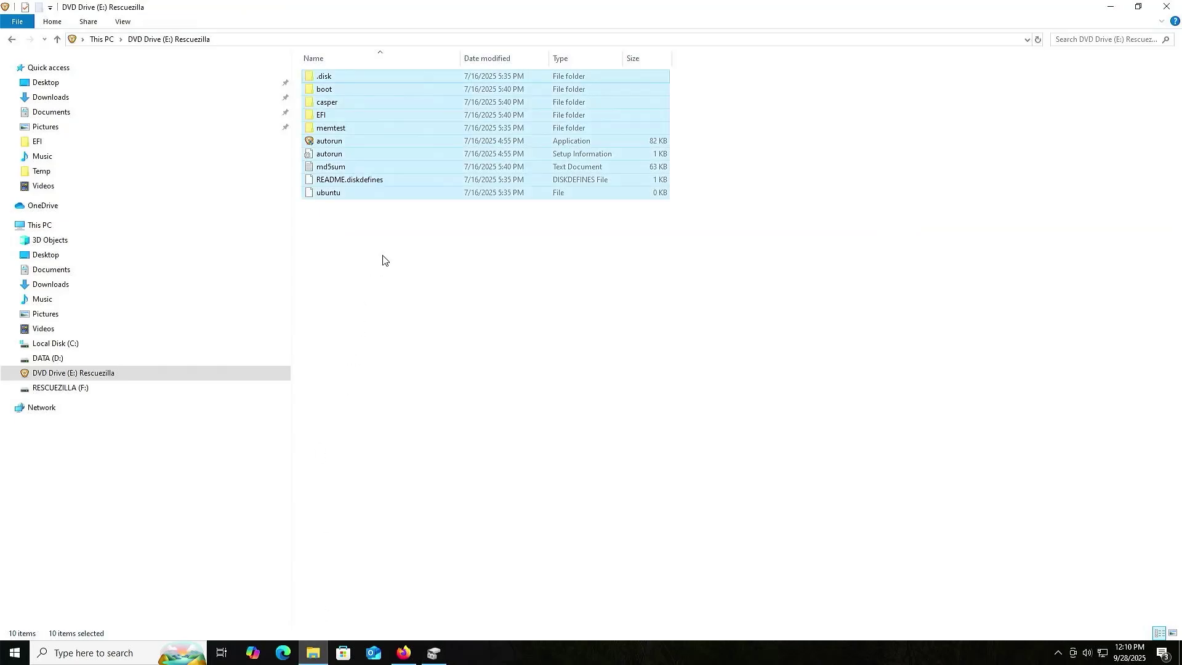
pyautogui.click(73, 392)
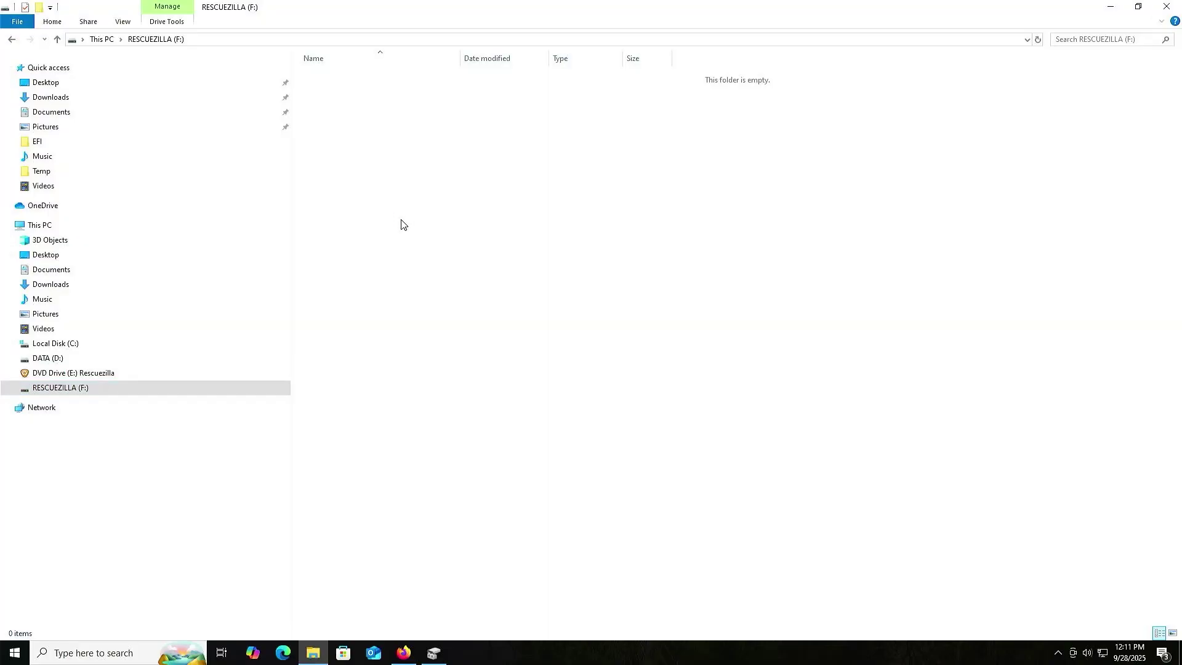
pyautogui.hotkey('ctrl', 'v')
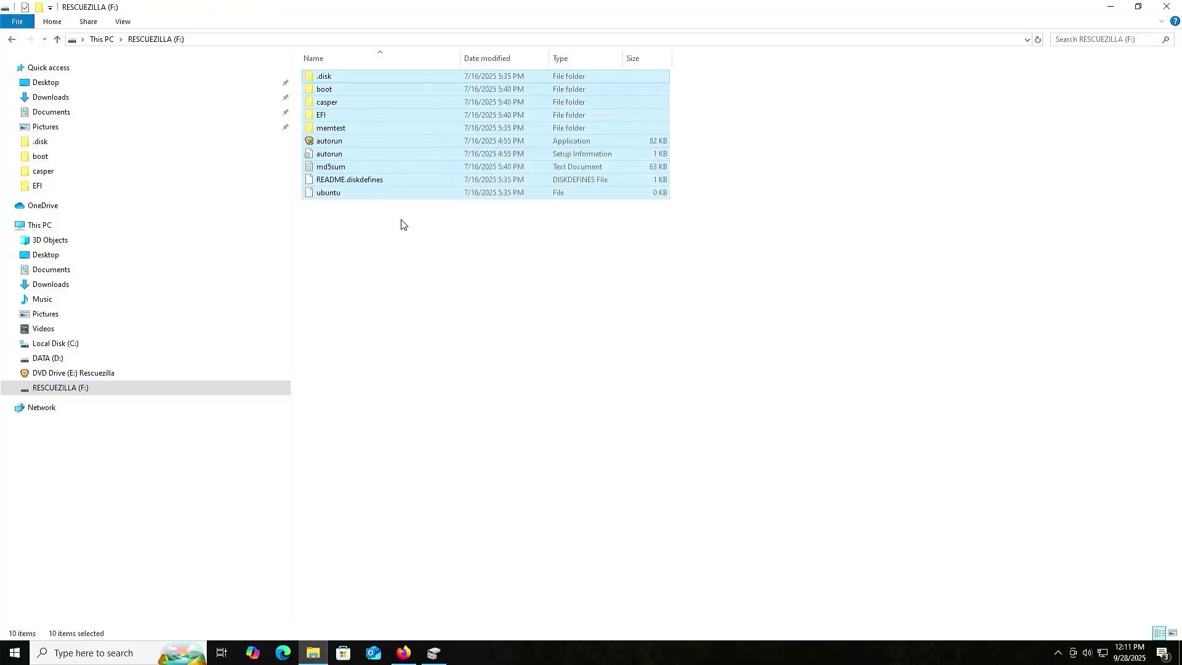
# - Return to Disk Management and launch DiskPart as administrator, allowing it to make changes to the device
pyautogui.click(431, 659)
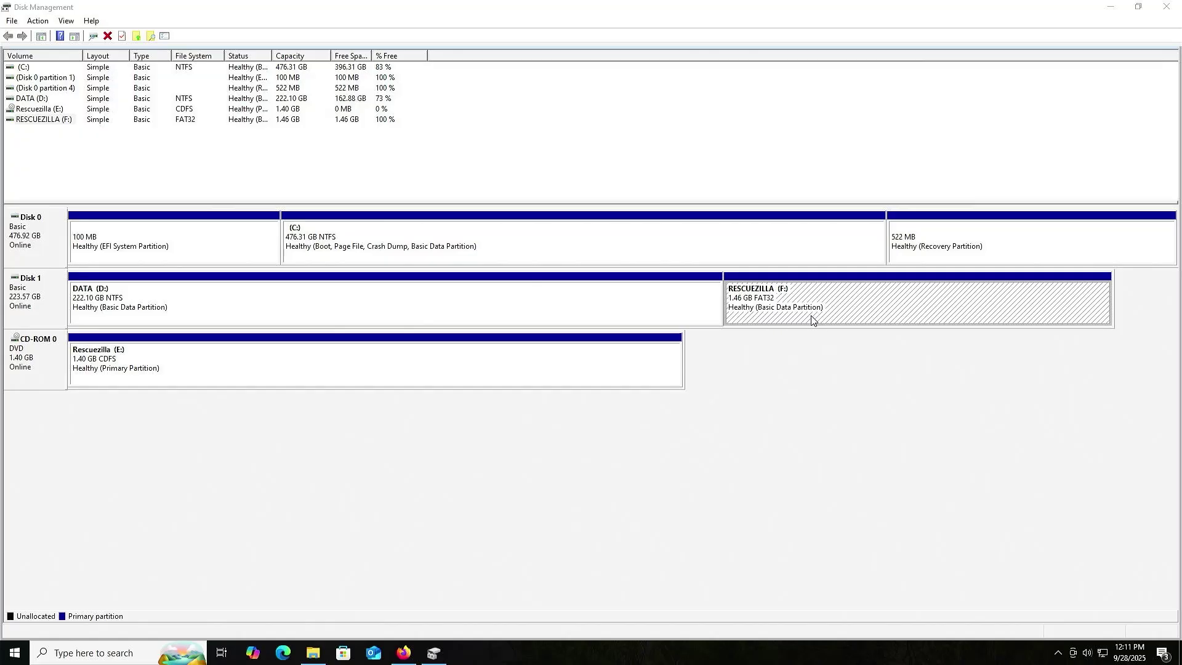
pyautogui.press('super')
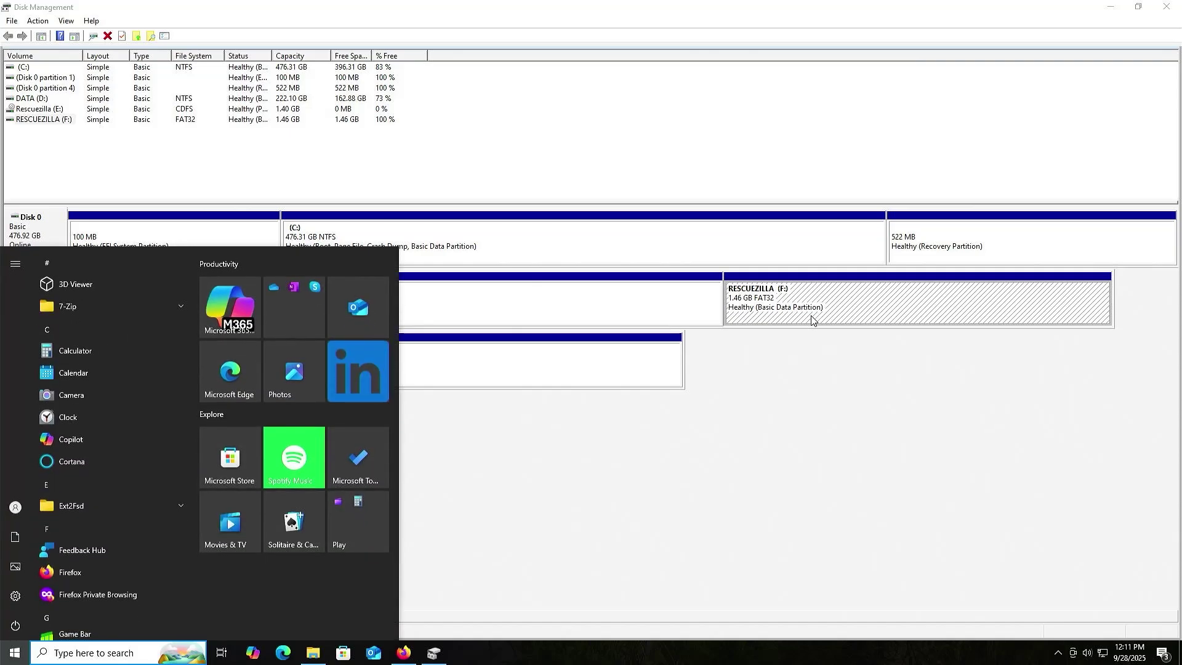
pyautogui.write('diskpart')
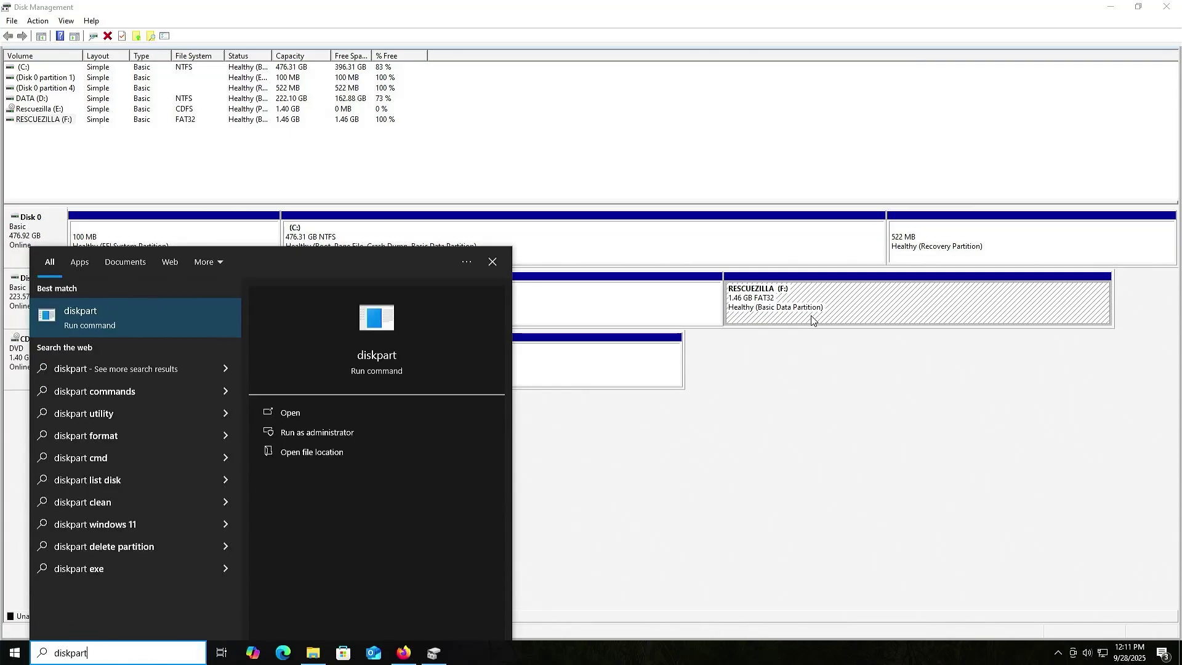
pyautogui.click(347, 433)
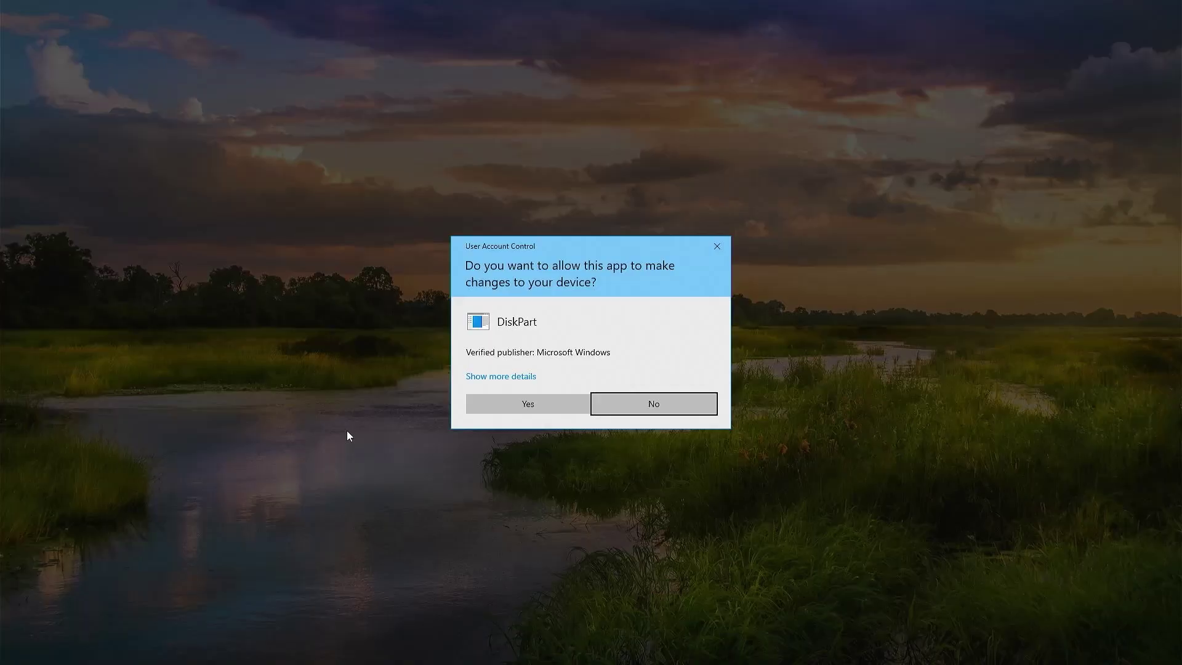
pyautogui.click(504, 403)
pyautogui.click(551, 394)
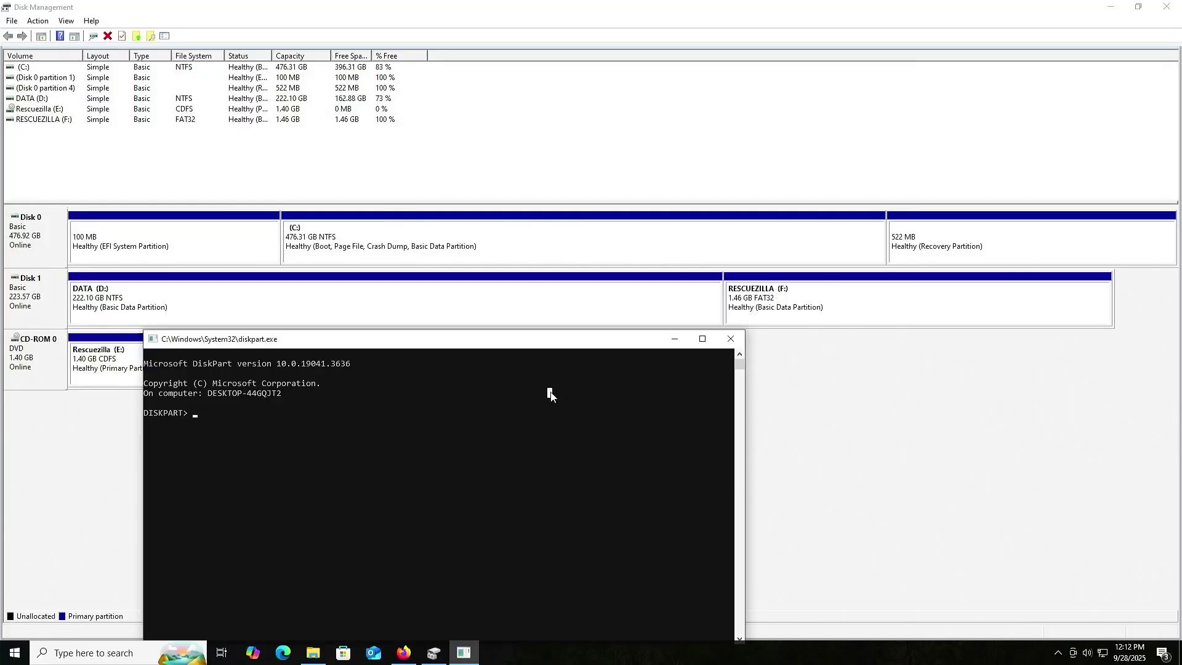
# - List the disks in DiskPart and select disk 1
pyautogui.write('list disk')
pyautogui.press('Return')
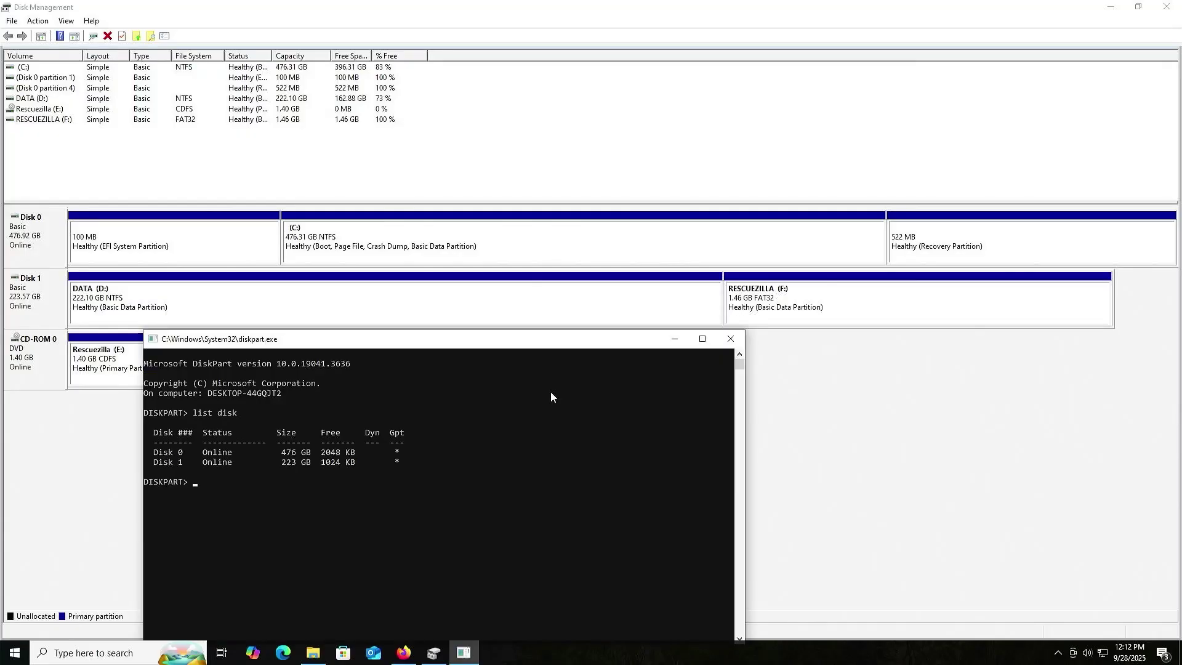
pyautogui.write('sel disk 1')
pyautogui.press('Return')
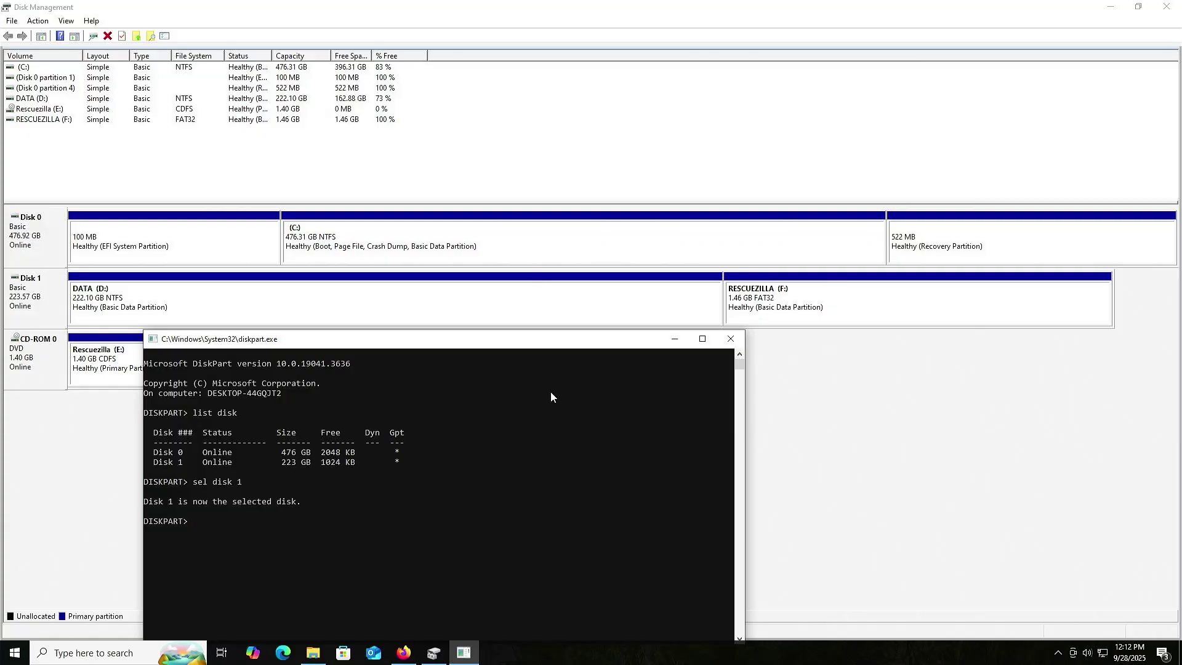
# - List the partitions of the selected disk and select partition 2, the 1500 MB Rescuezilla partition
pyautogui.write('list part')
pyautogui.press('Return')
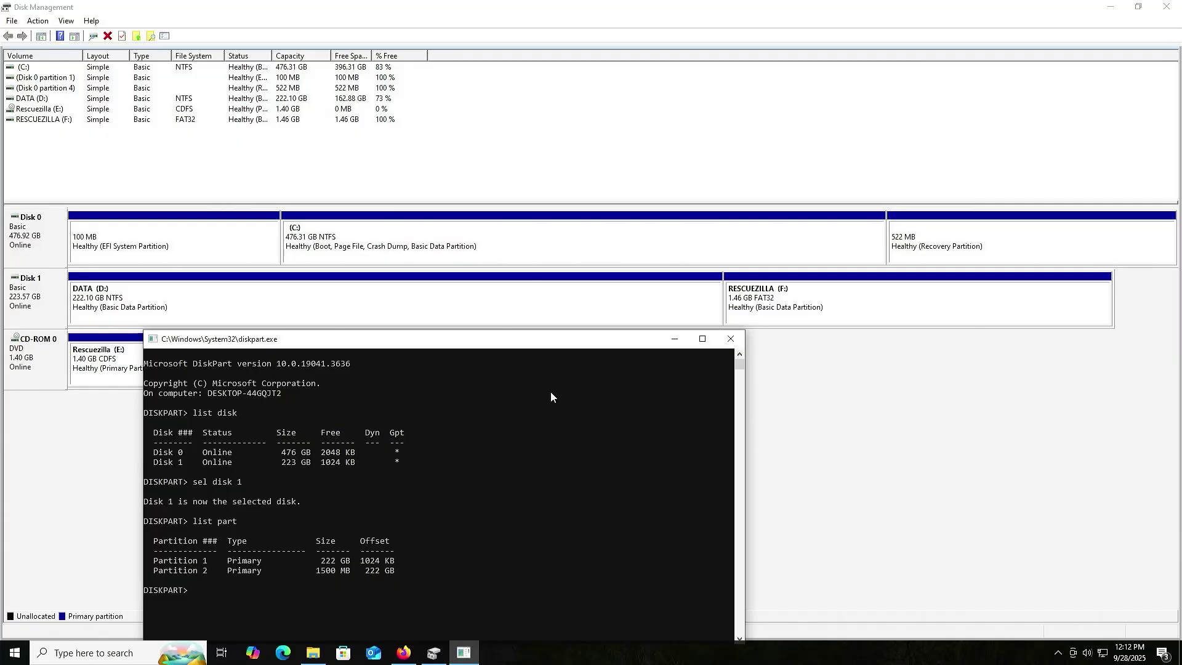
pyautogui.write('sel part 2')
pyautogui.press('Return')
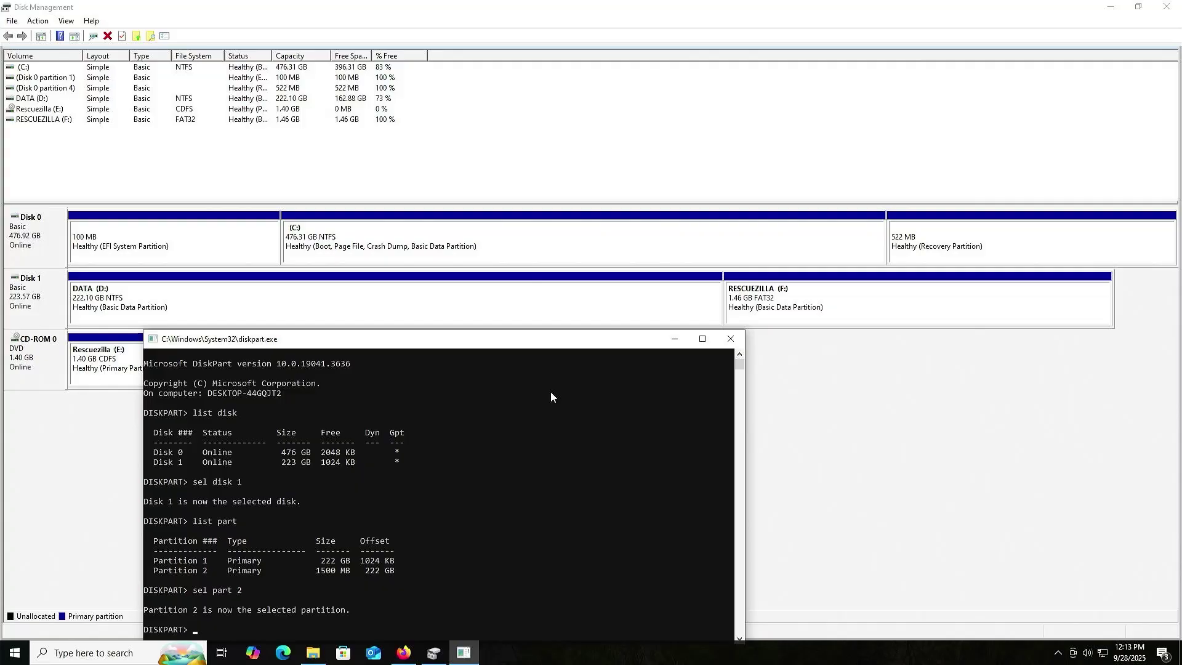
# - Show DiskPart's help for set id and copy the EFI System partition GUID from it
pyautogui.write('help set id')
pyautogui.press('Return')
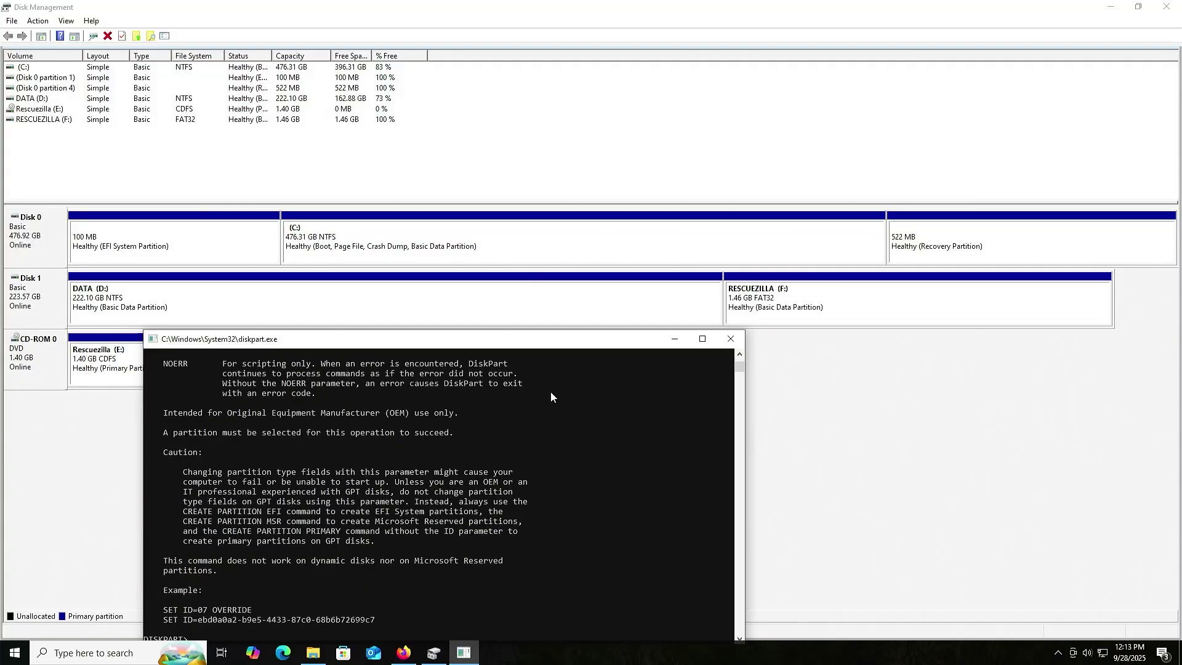
pyautogui.moveTo(547, 348); pyautogui.dragTo(548, 334)
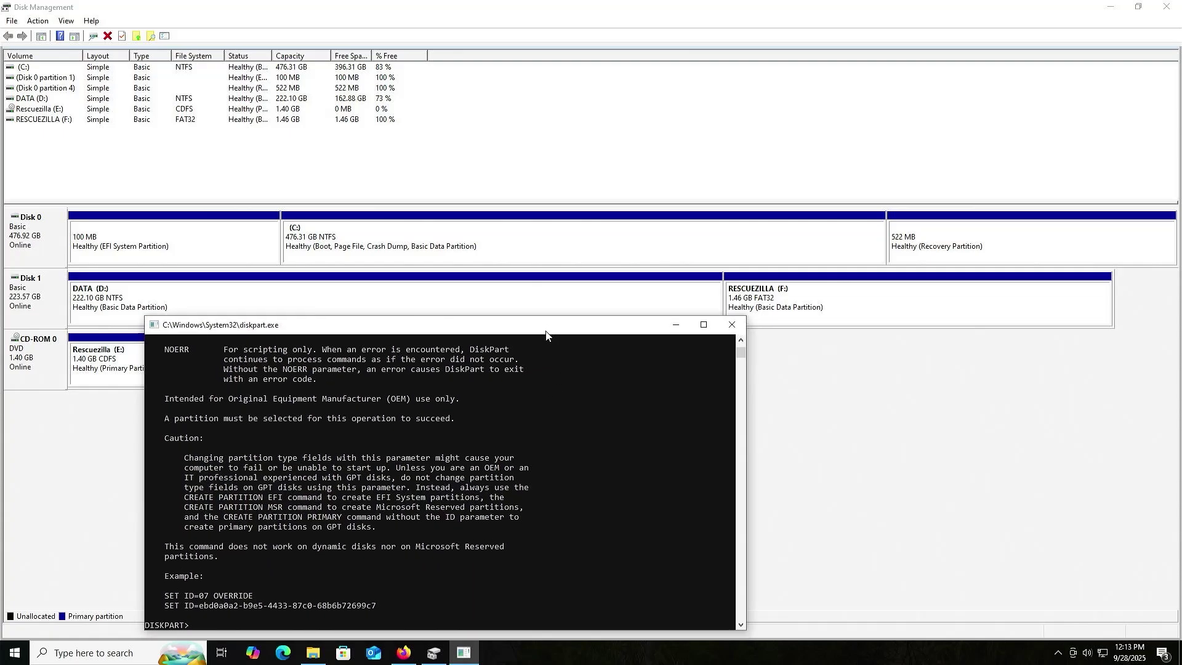
pyautogui.scroll(4, 506, 431)
pyautogui.scroll(10, 507, 431)
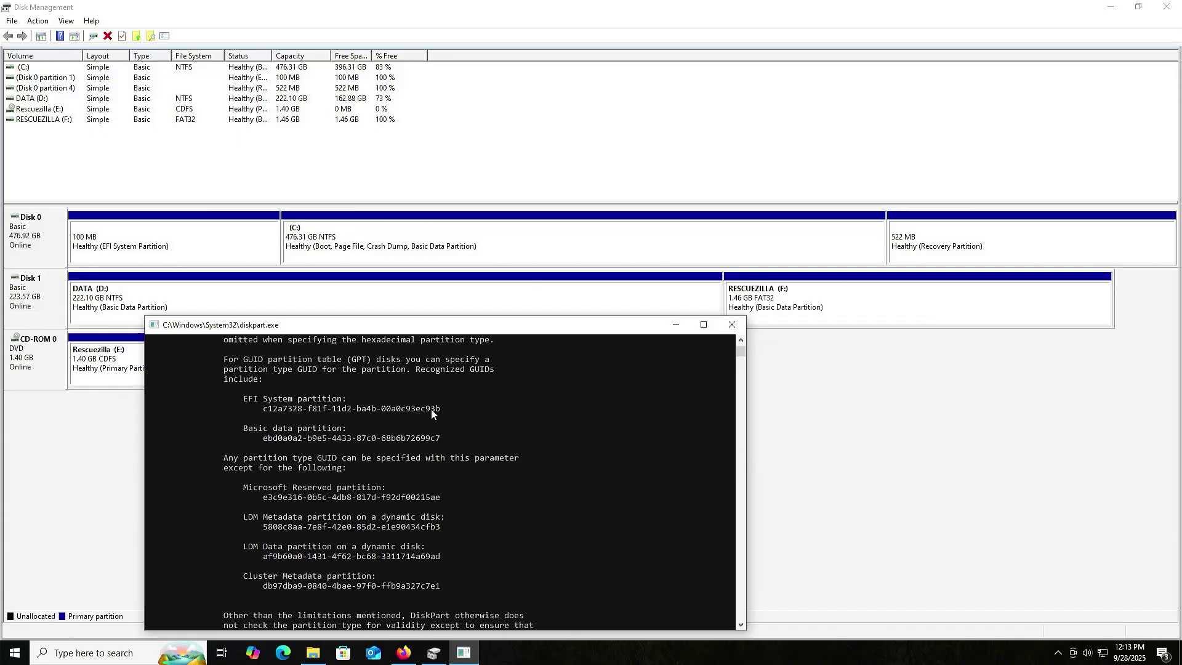
pyautogui.moveTo(445, 412); pyautogui.dragTo(266, 410)
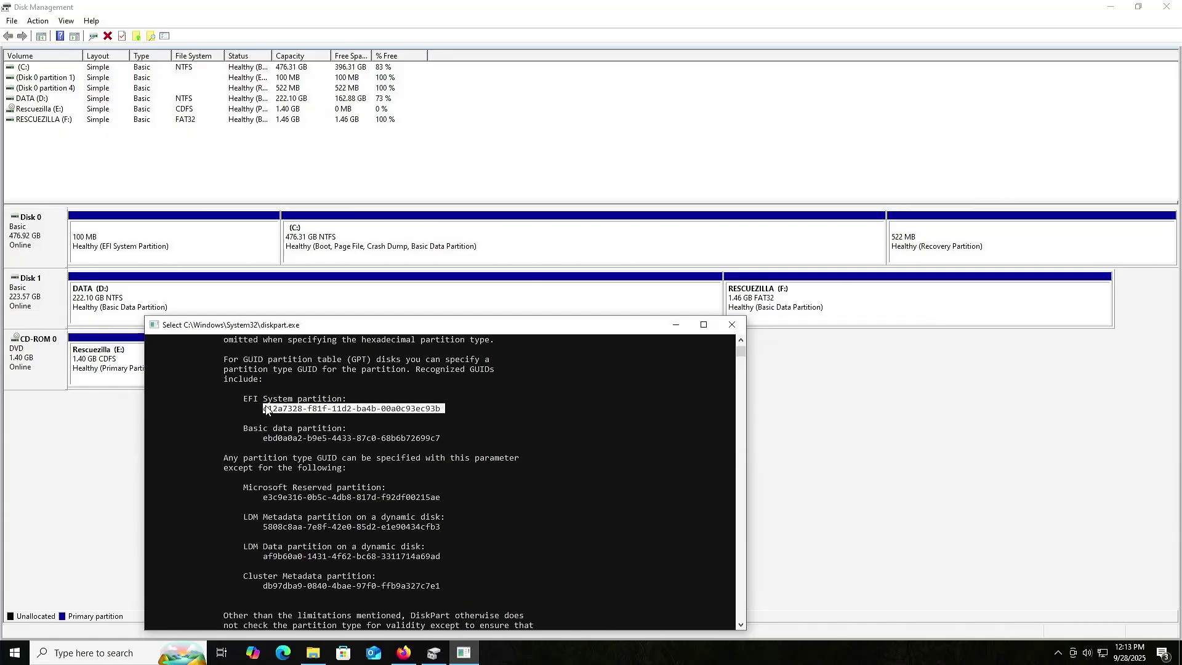
pyautogui.rightClick(279, 411)
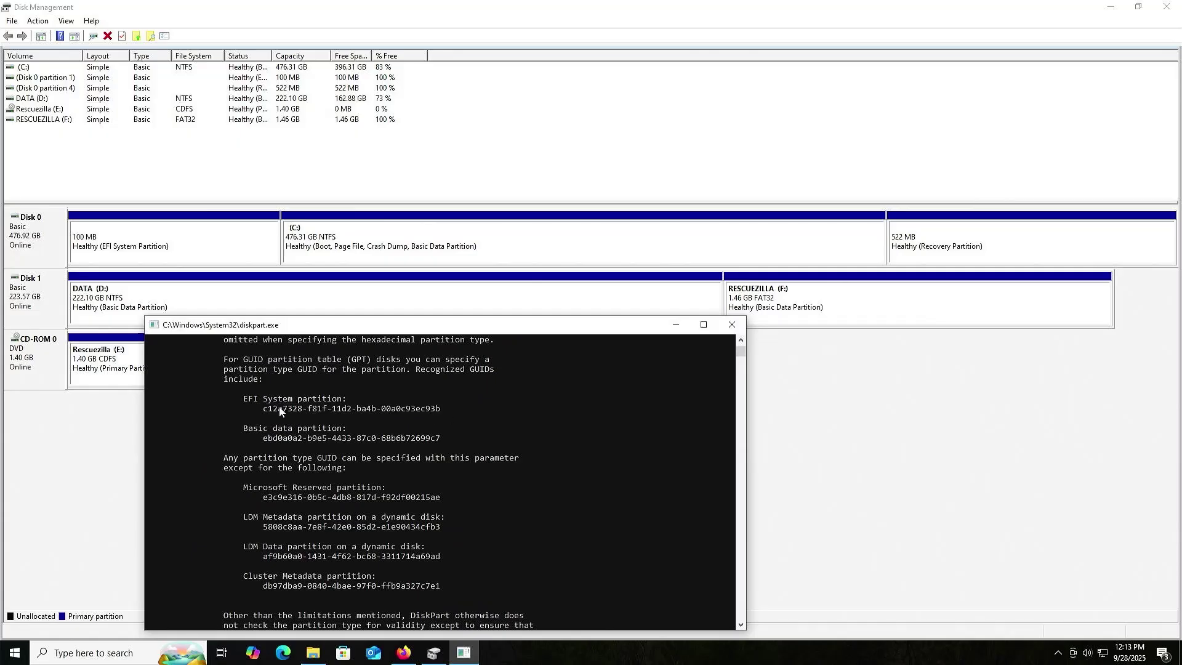
# - Set the selected partition's type ID to the EFI System GUID with set id=c12a7328-f81f-11d2-ba4b-00a0c93ec93b
pyautogui.write('set id=')
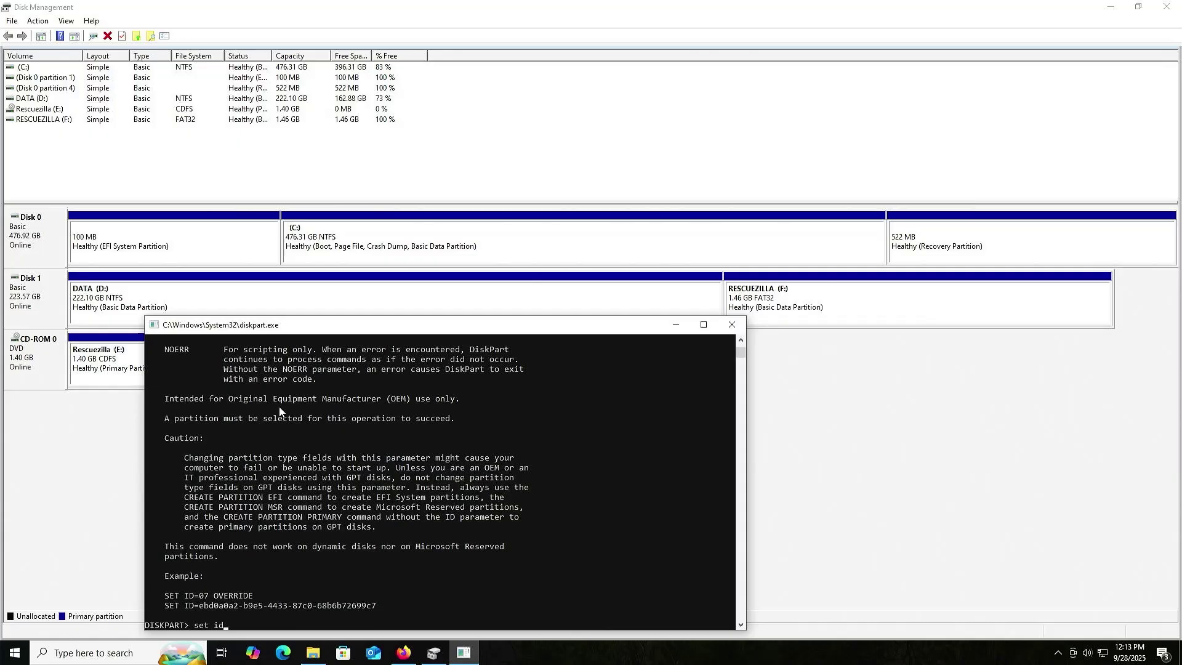
pyautogui.rightClick(279, 411)
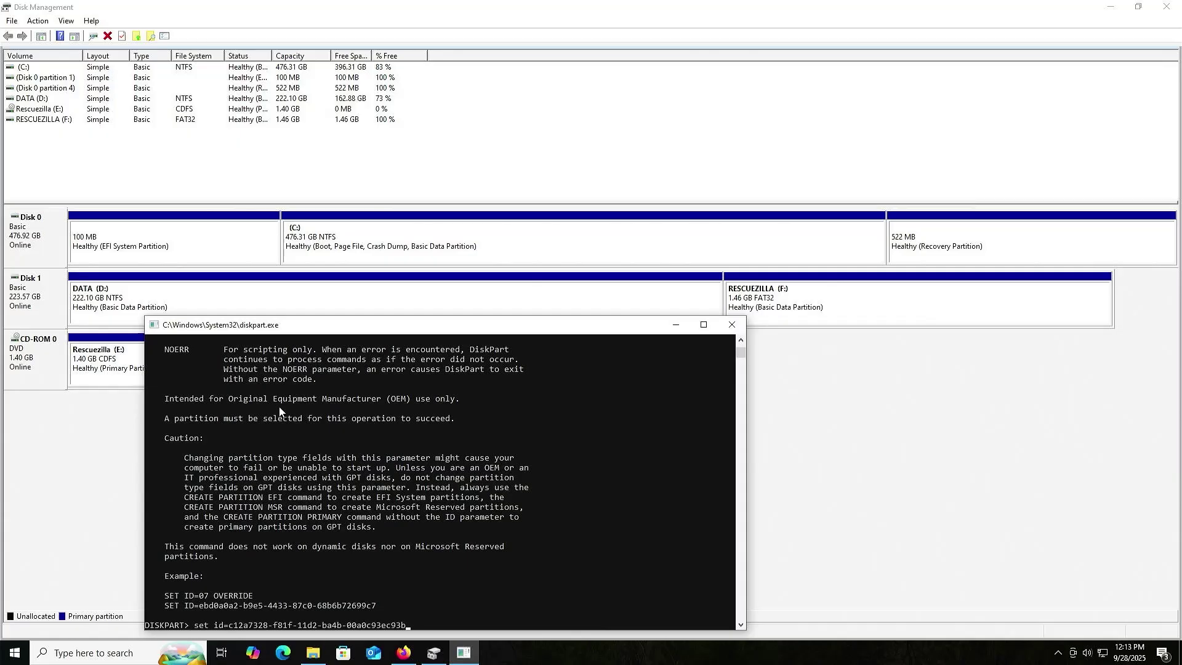
pyautogui.press('Return')
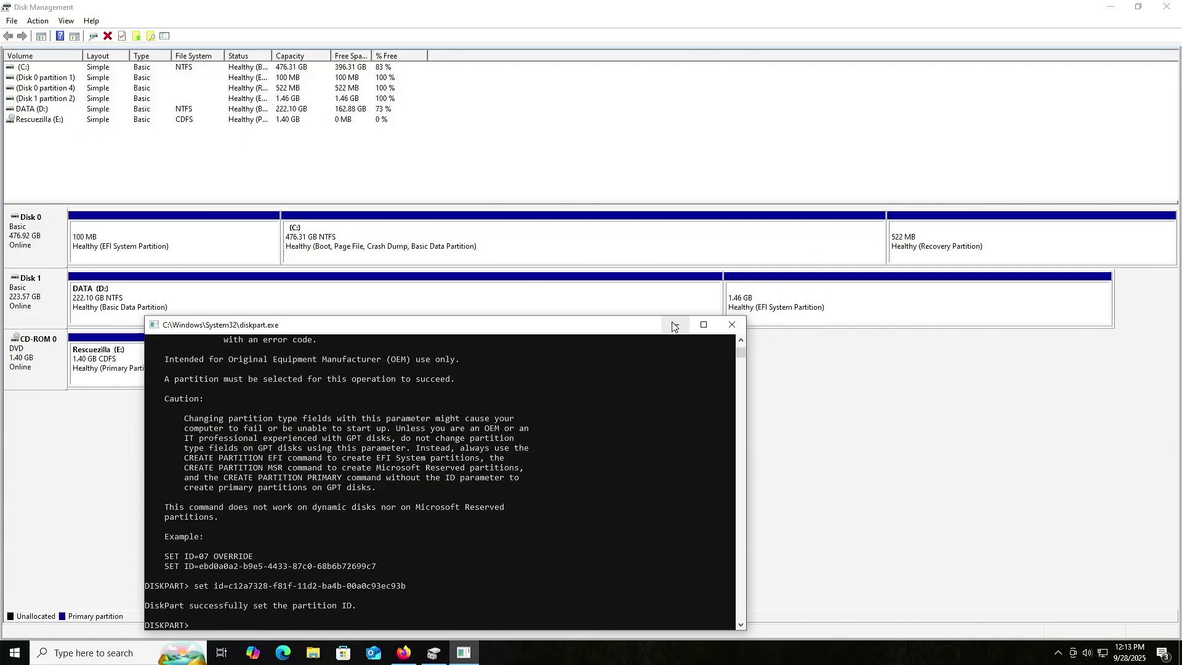
# - Restart the computer from Windows
pyautogui.rightClick(15, 653)
pyautogui.moveTo(75, 615)
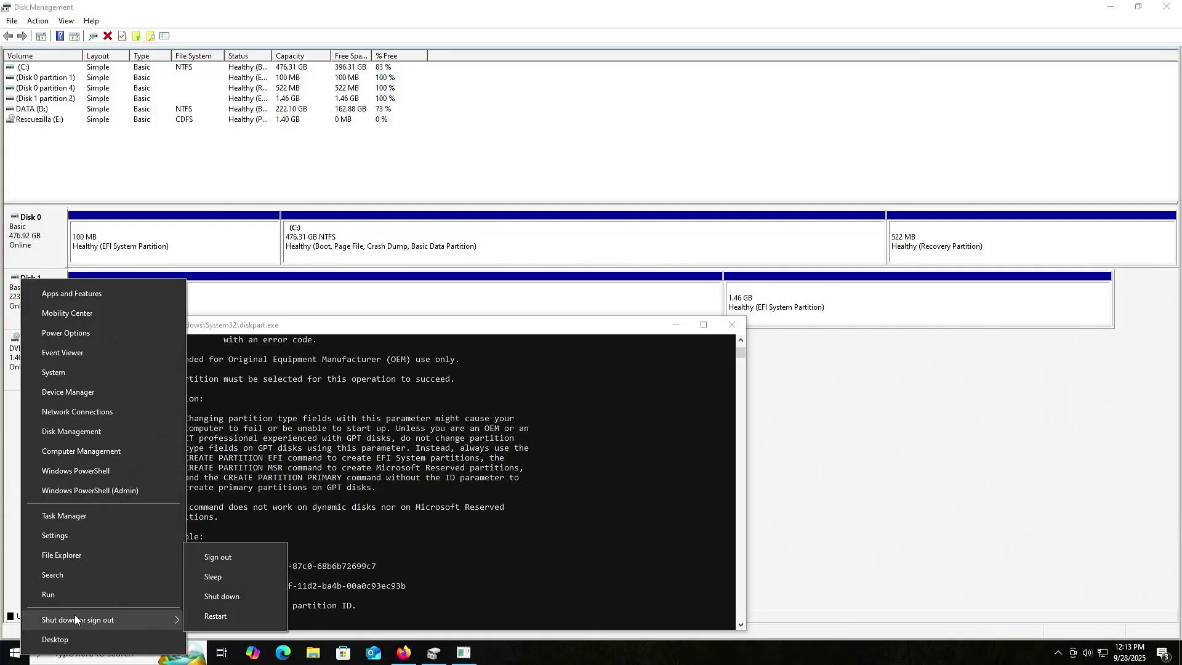
pyautogui.click(226, 617)
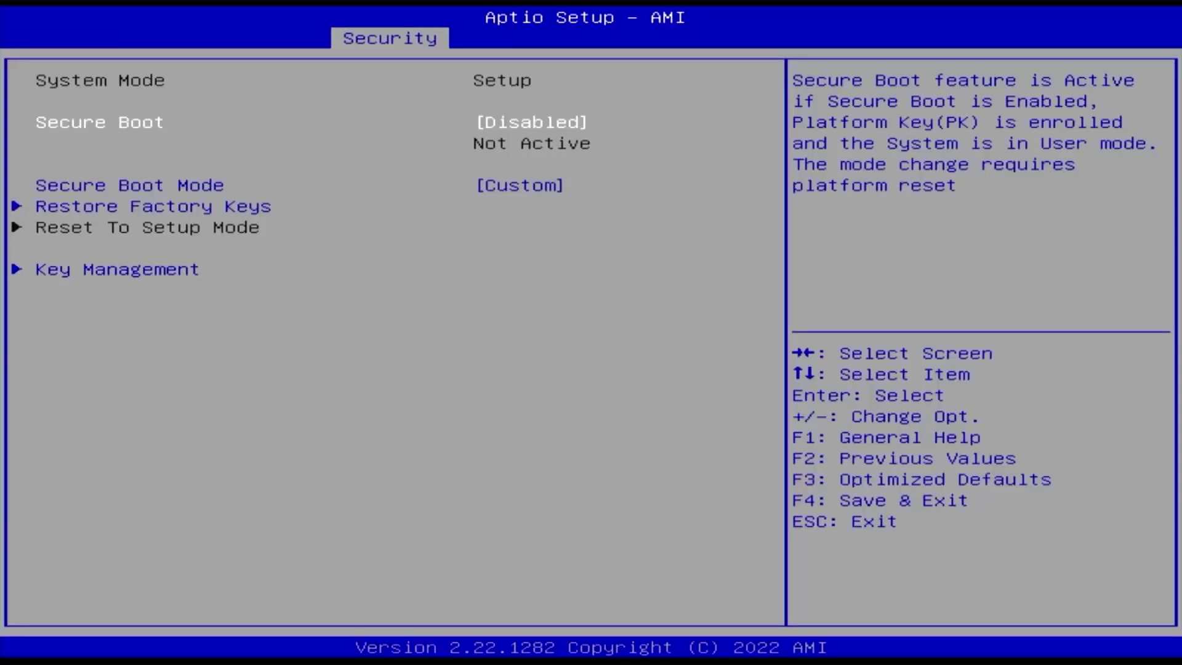
# - In the Aptio firmware setup, choose UEFI OS (Patriot M.2 P310 240GB) as the boot override device
pyautogui.press('Right')
pyautogui.press('Right')
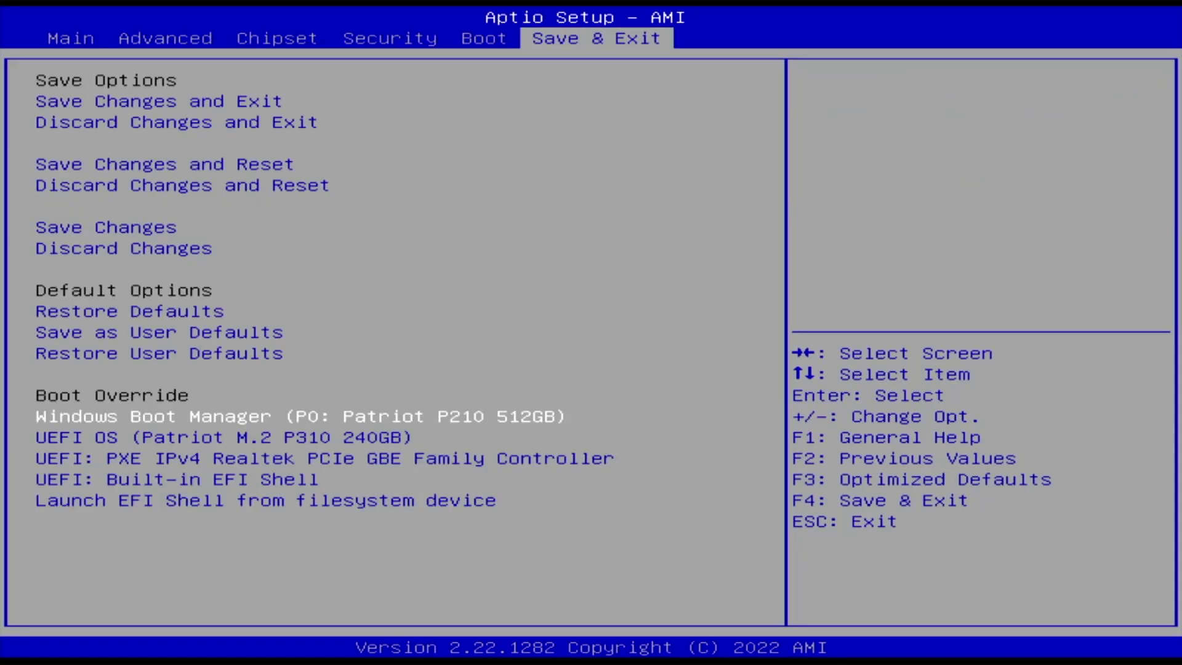
pyautogui.press('Down')
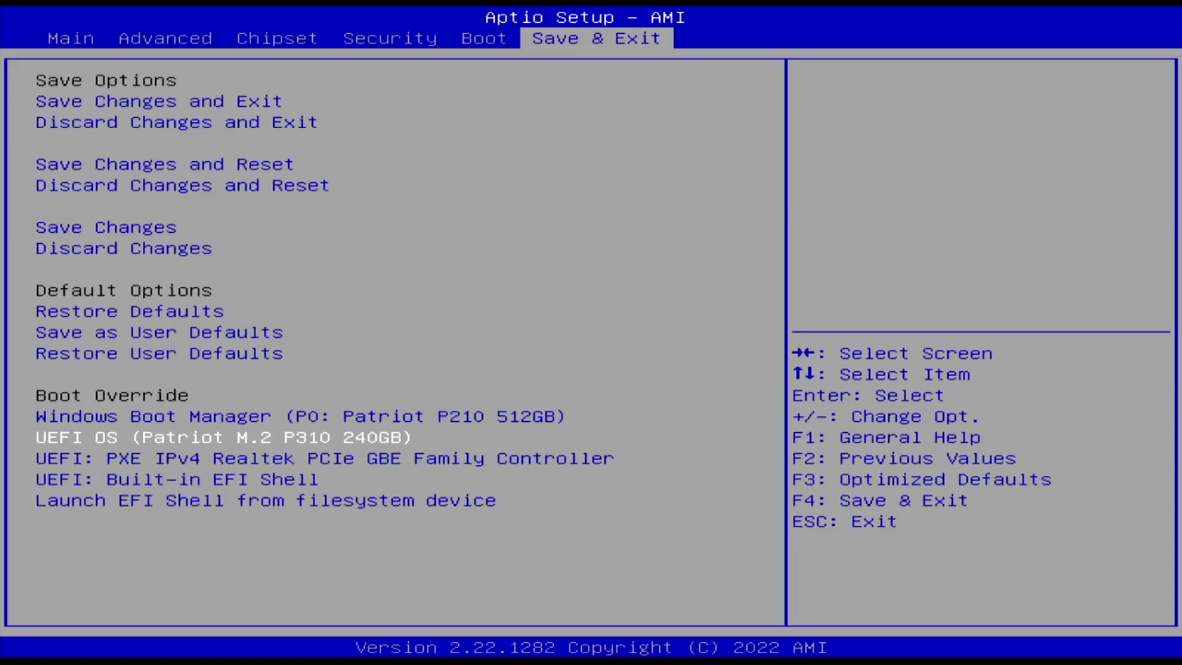